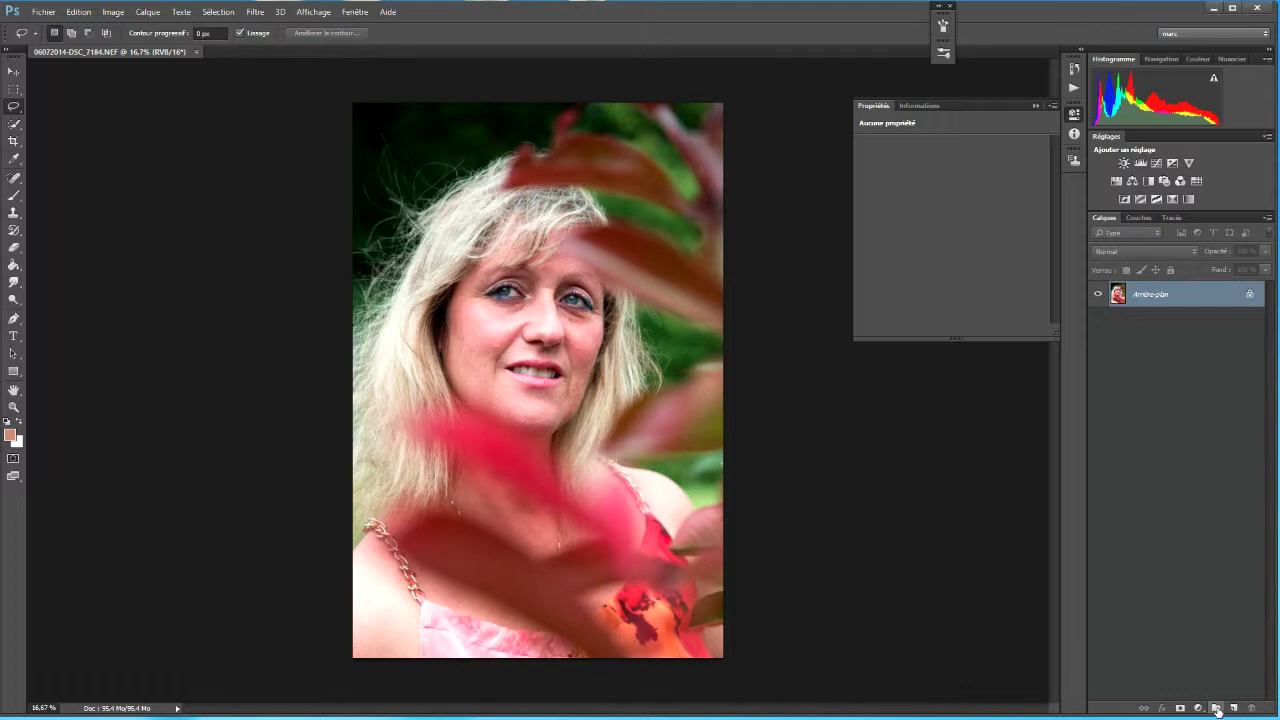
# - Add an empty layer above the background and choose the Healing Brush (Outil Correcteur)
pyautogui.click(1234, 707)
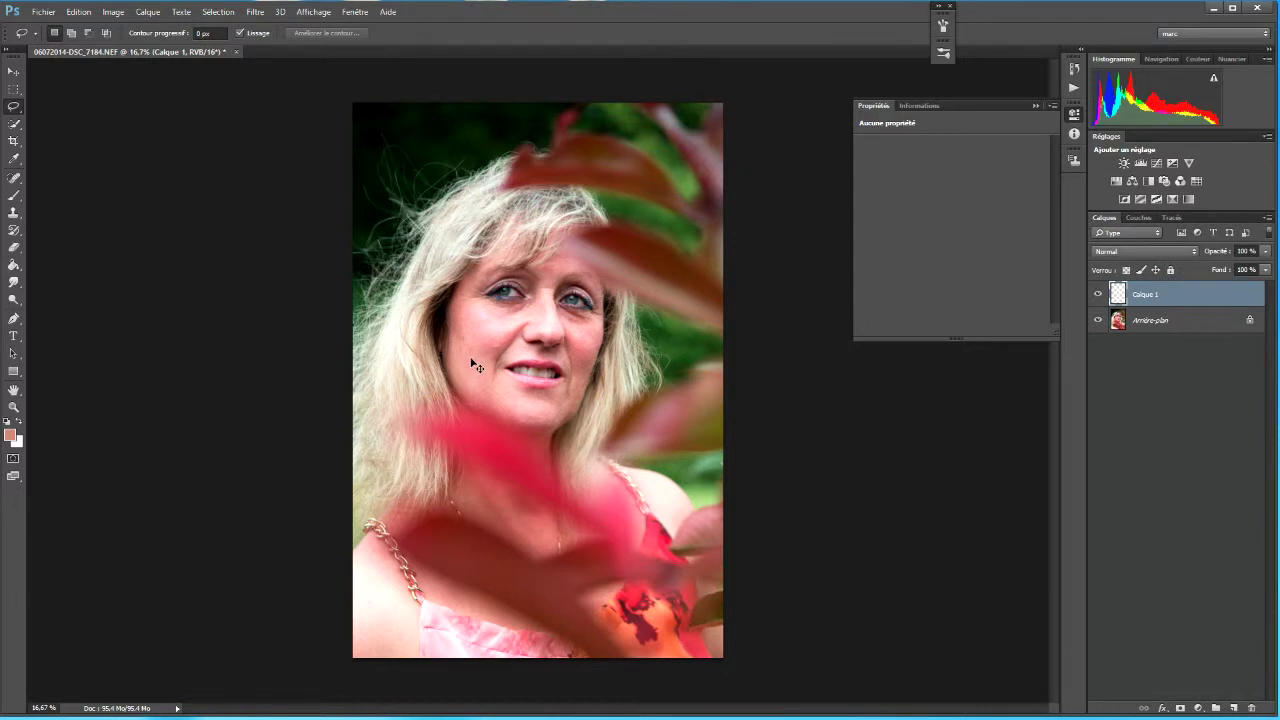
pyautogui.scroll(3, 476, 367)
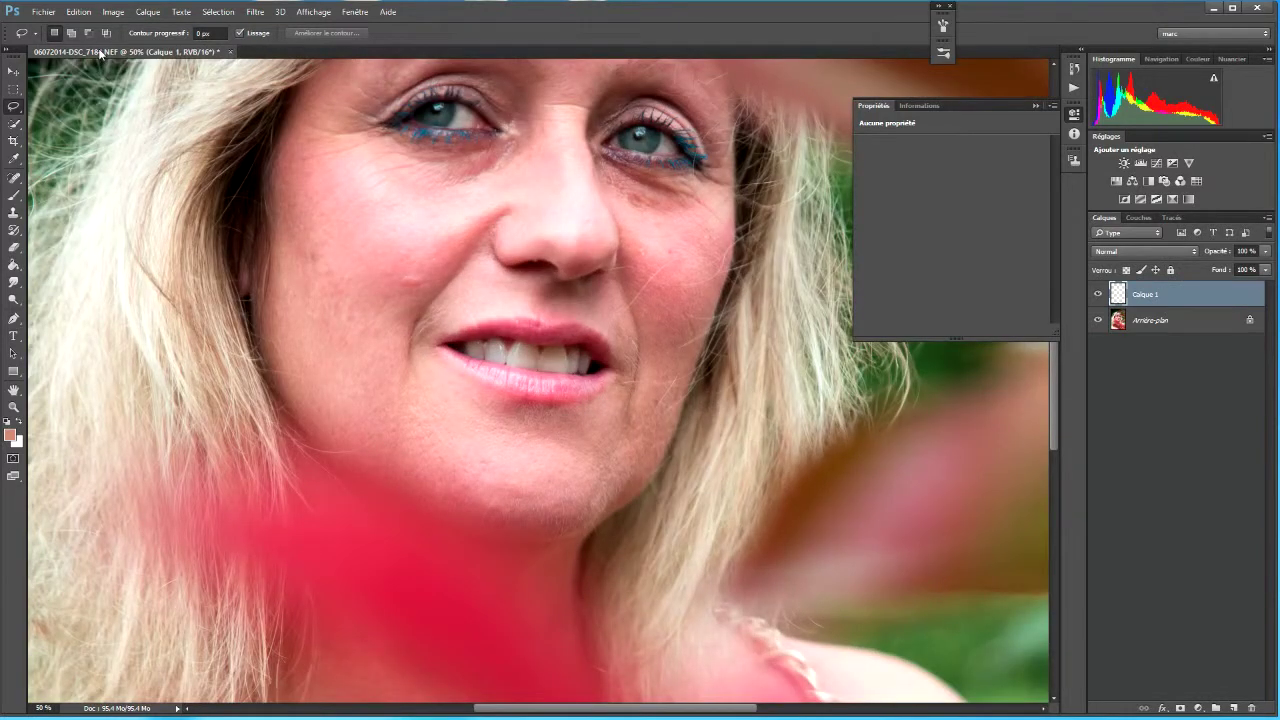
pyautogui.click(13, 178)
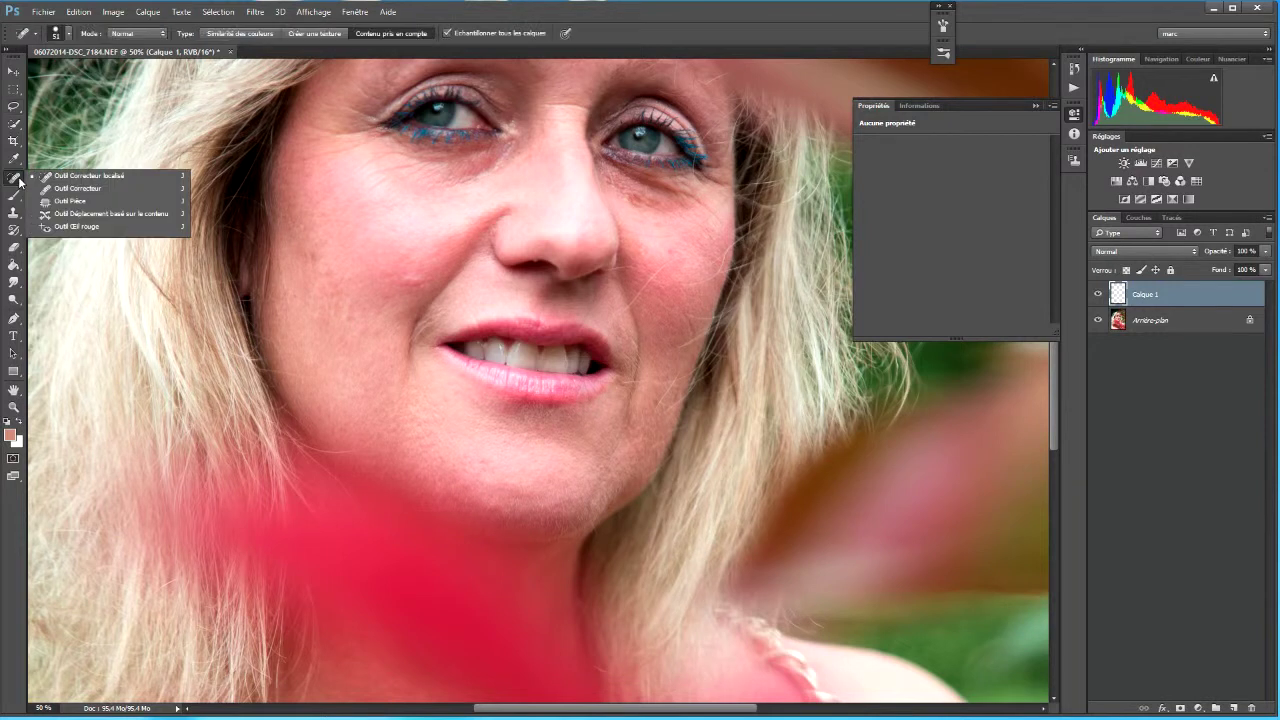
pyautogui.click(86, 189)
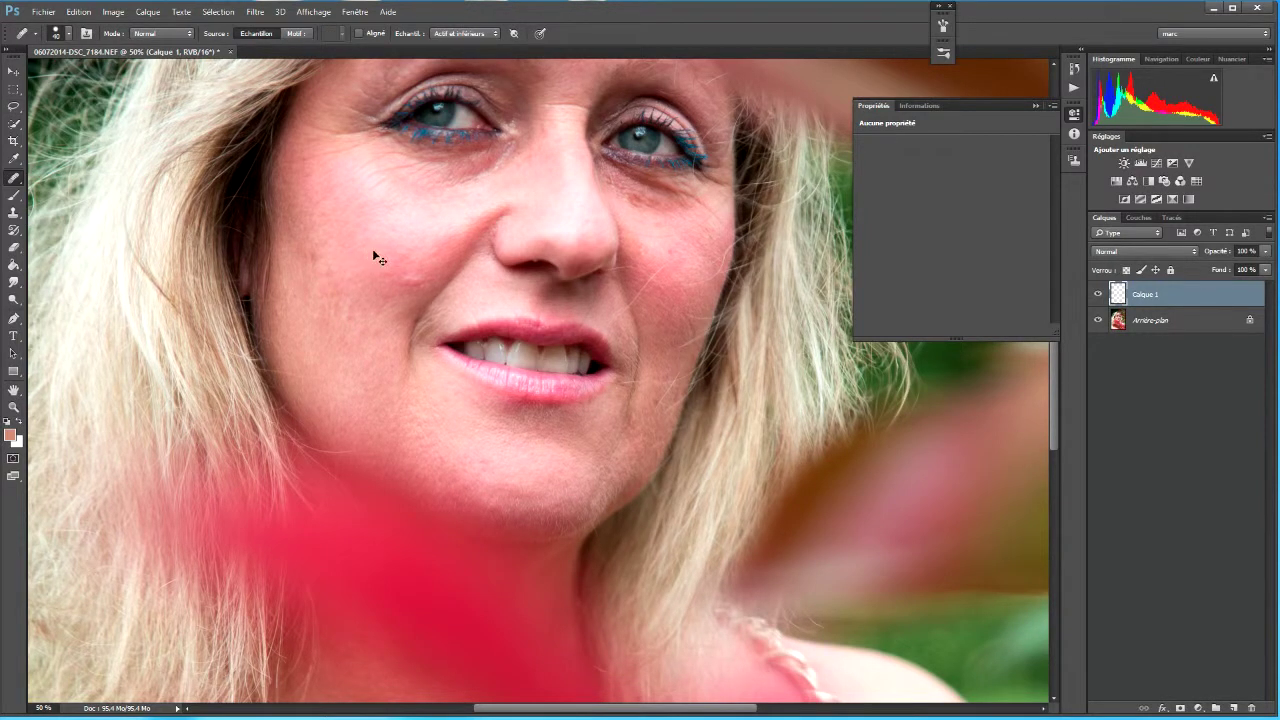
# - Set the healing brush to about 11 px and paint out the fine skin lines on the upper cheek below the eye
pyautogui.scroll(3, 372, 250)
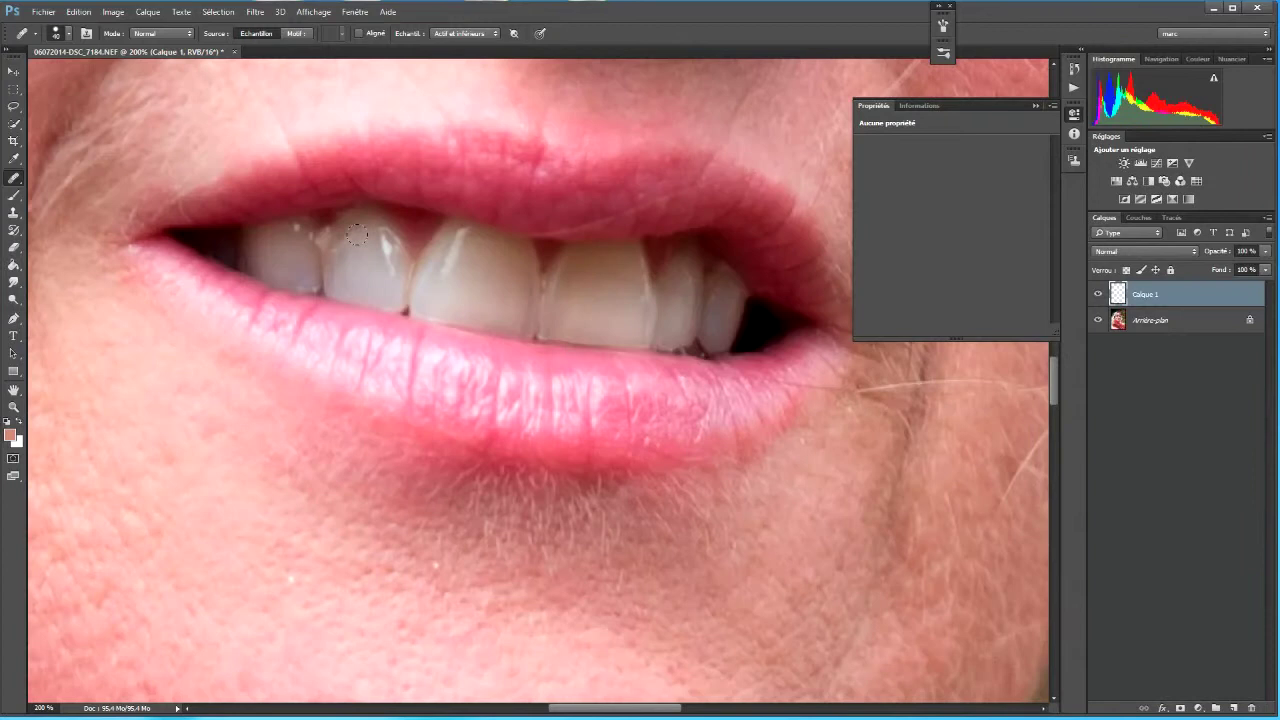
pyautogui.moveTo(289, 103); pyautogui.dragTo(633, 468)
pyautogui.moveTo(512, 326); pyautogui.dragTo(669, 560)
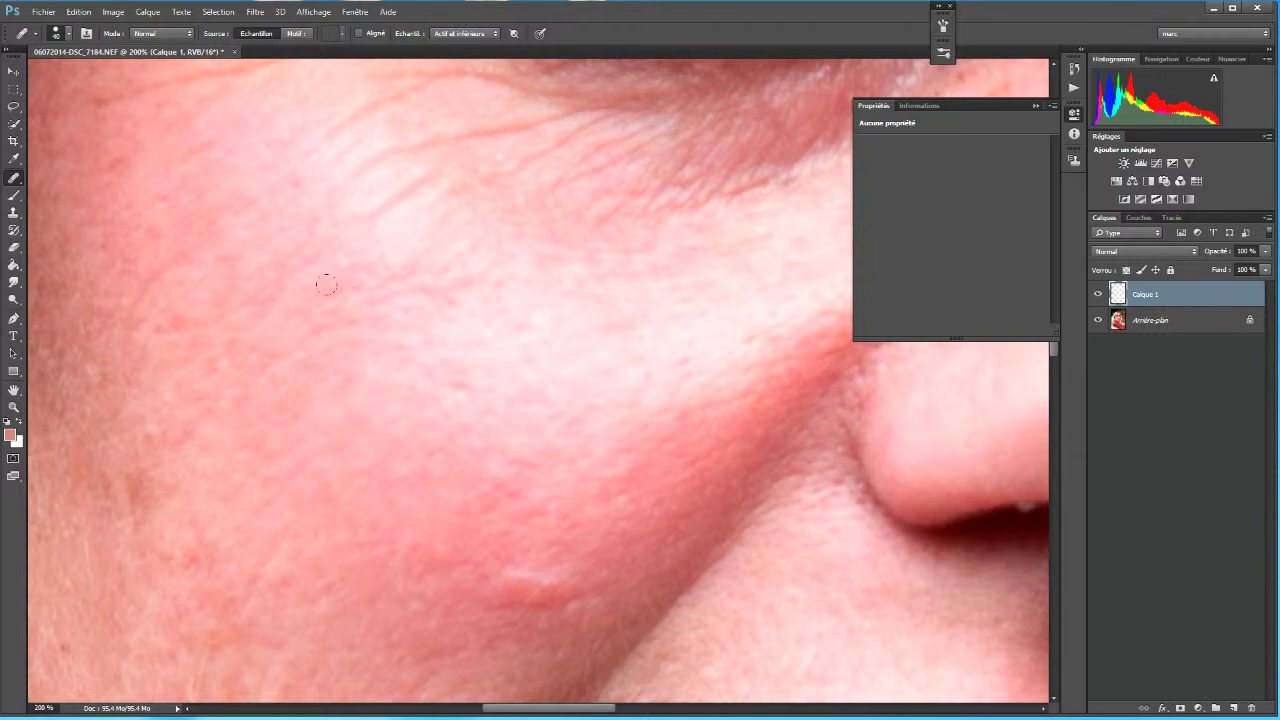
pyautogui.moveTo(343, 304); pyautogui.dragTo(323, 299)
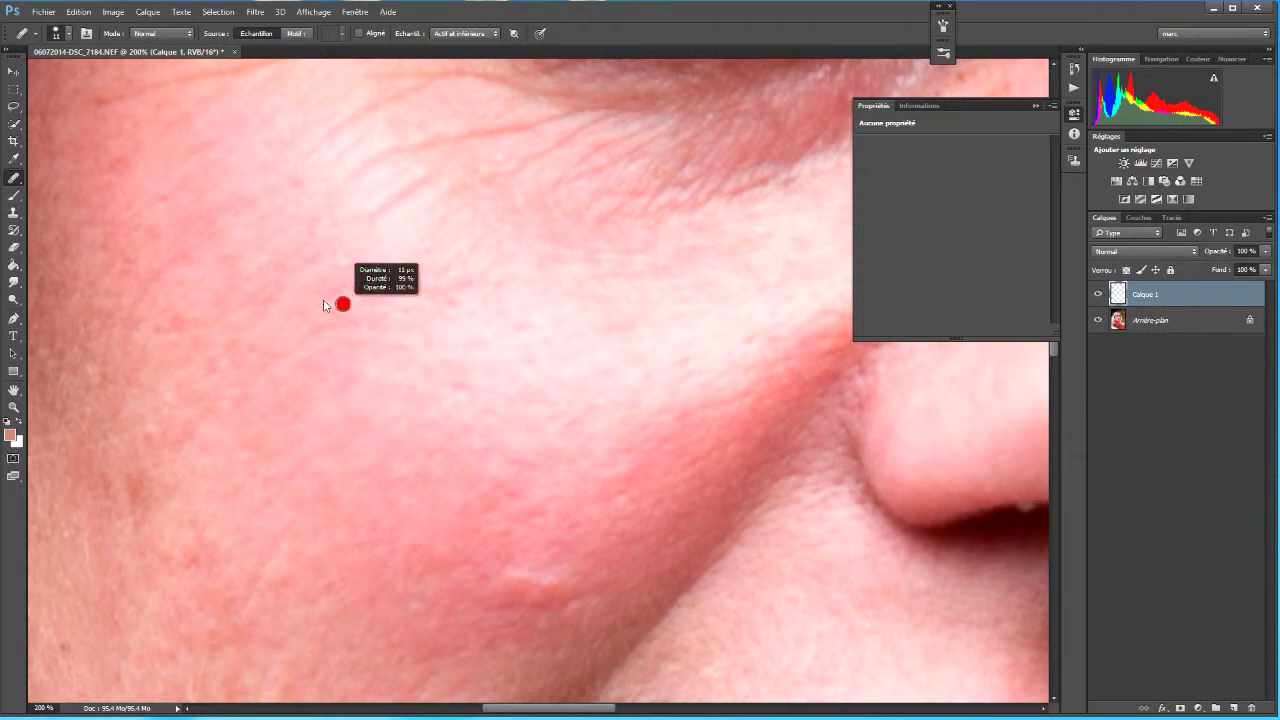
pyautogui.keyDown('alt'); pyautogui.click(381, 237); pyautogui.keyUp('alt')
pyautogui.moveTo(379, 215); pyautogui.dragTo(415, 192)
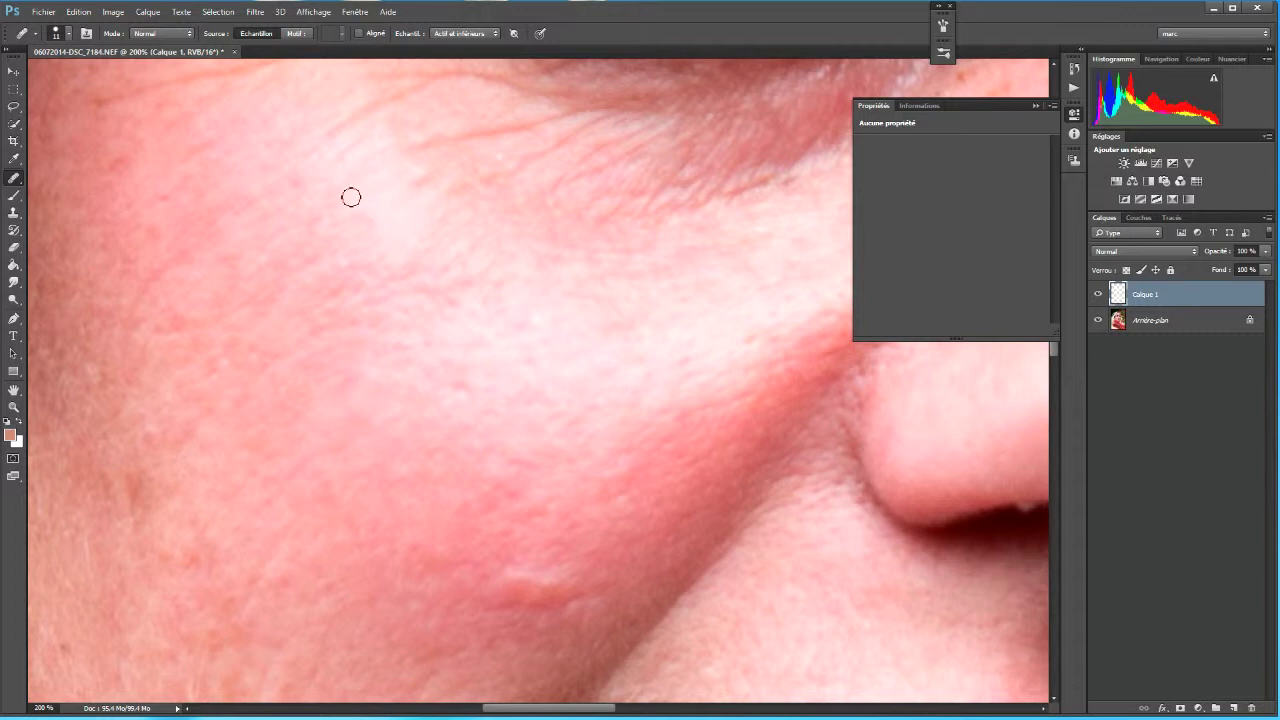
pyautogui.moveTo(352, 182)
pyautogui.mouseDown()
pyautogui.moveTo(406, 146)
pyautogui.moveTo(401, 156)
pyautogui.mouseUp()
pyautogui.moveTo(343, 243); pyautogui.dragTo(367, 234)
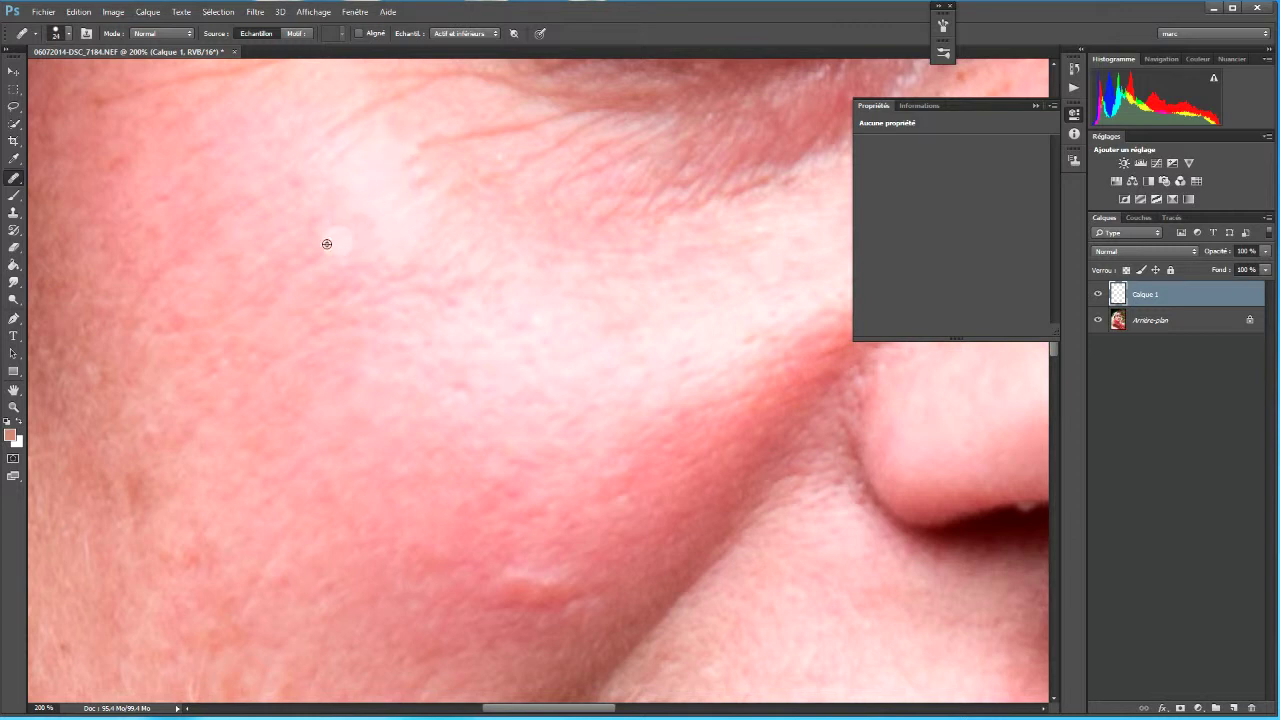
# - Enlarge the healing brush to 34 px and heal the small scar and surrounding skin on the lower cheek
pyautogui.keyDown('alt'); pyautogui.rightClick(236, 205); pyautogui.keyUp('alt')
pyautogui.keyDown('alt'); pyautogui.rightClick(495, 578); pyautogui.keyUp('alt')
pyautogui.moveTo(507, 587)
pyautogui.mouseDown()
pyautogui.moveTo(548, 598)
pyautogui.moveTo(574, 581)
pyautogui.moveTo(564, 578)
pyautogui.mouseUp()
pyautogui.moveTo(478, 593); pyautogui.dragTo(545, 564)
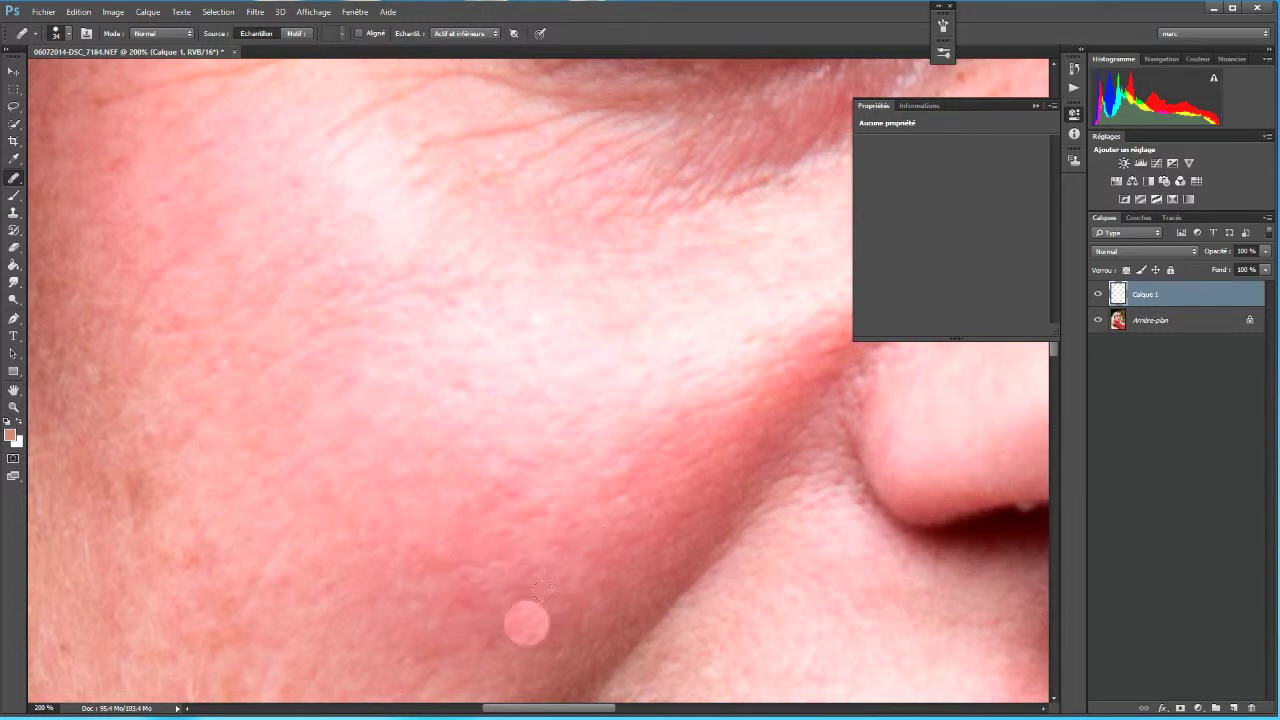
pyautogui.moveTo(448, 592); pyautogui.dragTo(545, 555)
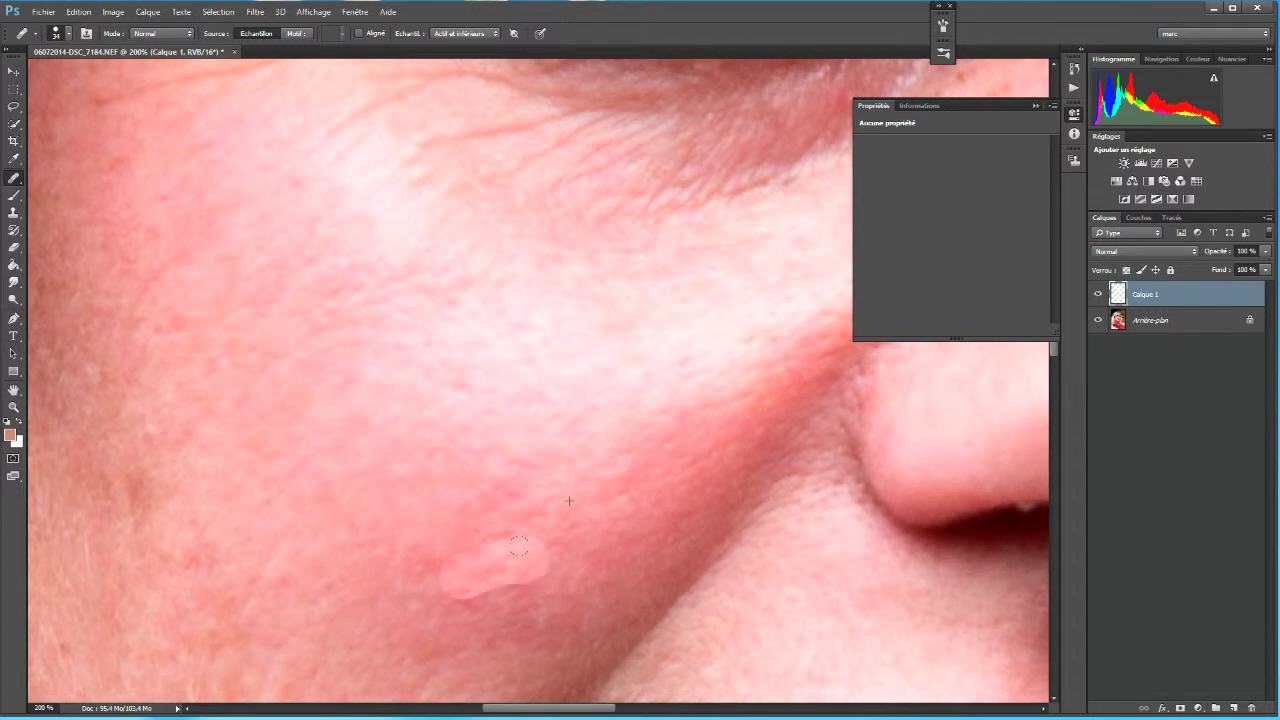
pyautogui.moveTo(442, 622); pyautogui.dragTo(556, 601)
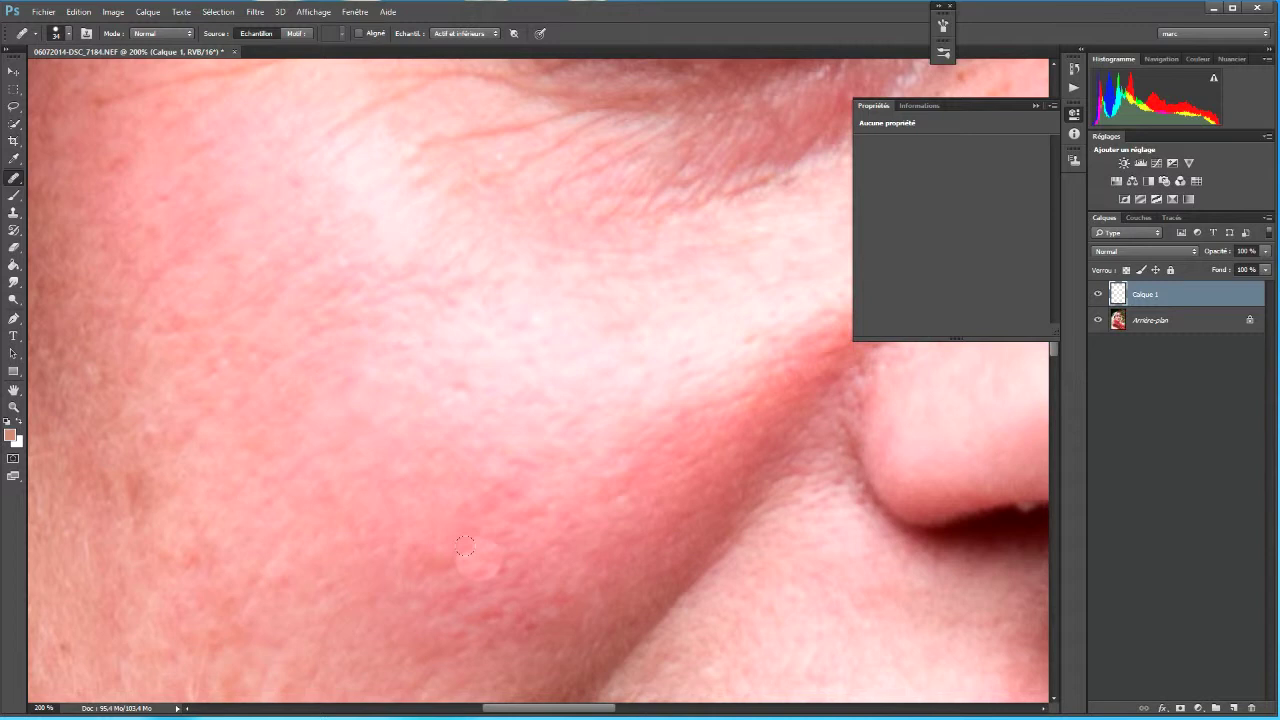
pyautogui.click(546, 561)
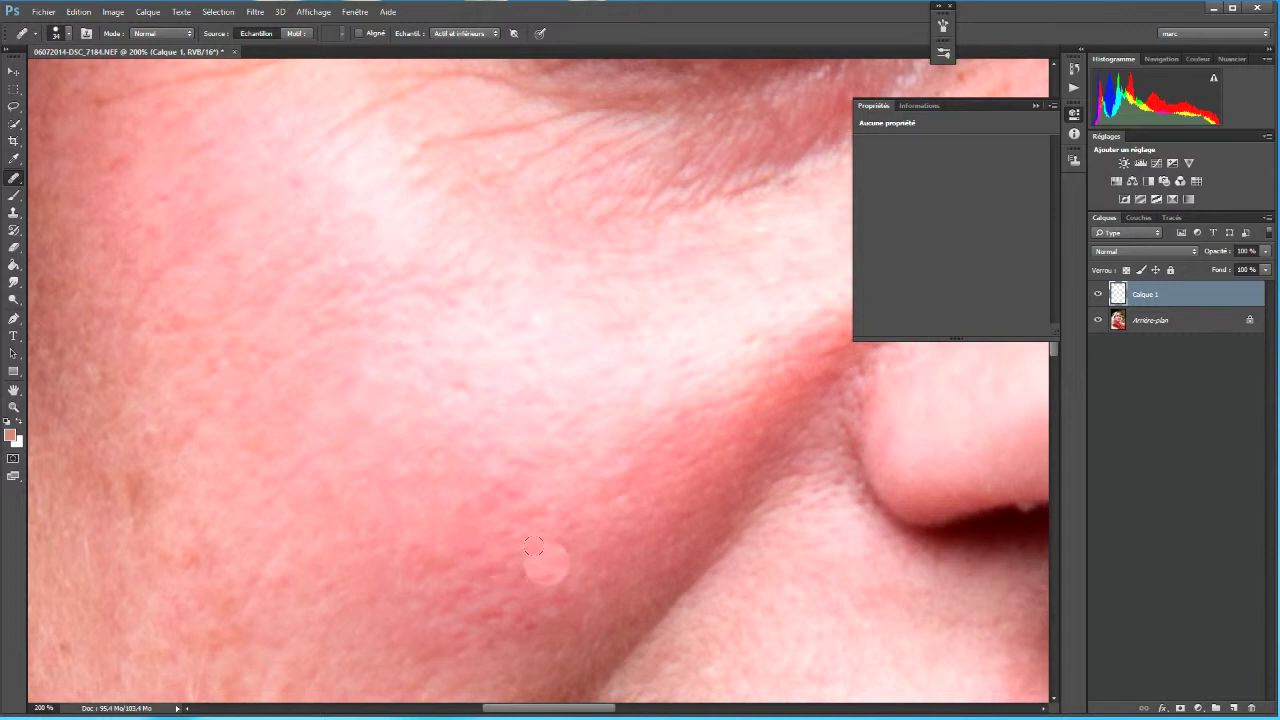
# - Flatten the healing brush tip to an ellipse angled at 25° and reduce its hardness
pyautogui.click(70, 33)
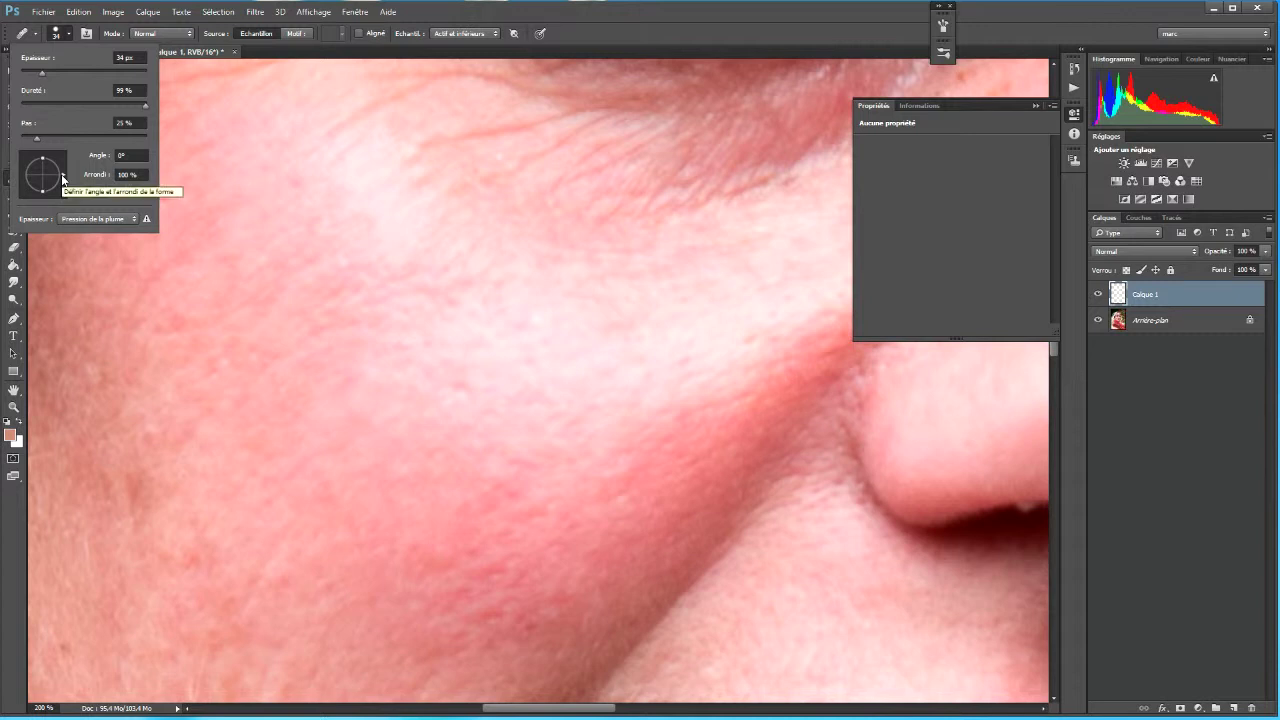
pyautogui.moveTo(63, 179); pyautogui.dragTo(48, 183)
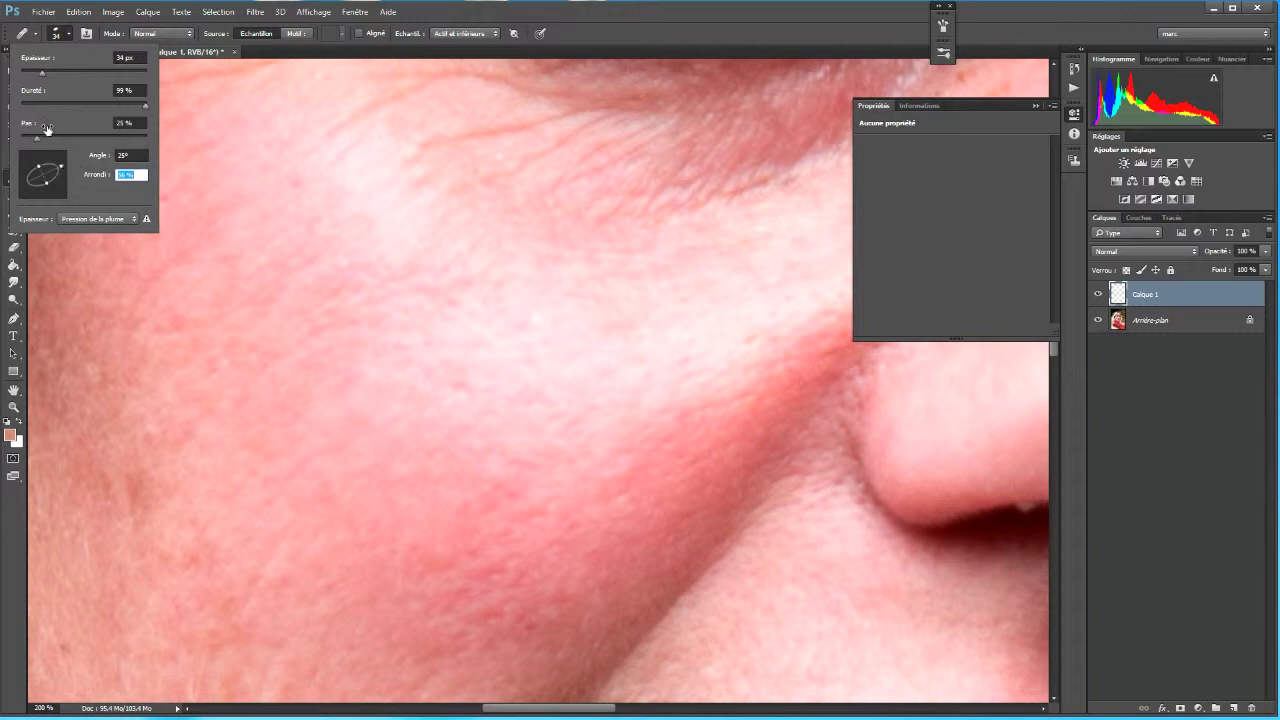
pyautogui.moveTo(146, 110); pyautogui.dragTo(50, 108)
pyautogui.click(488, 311)
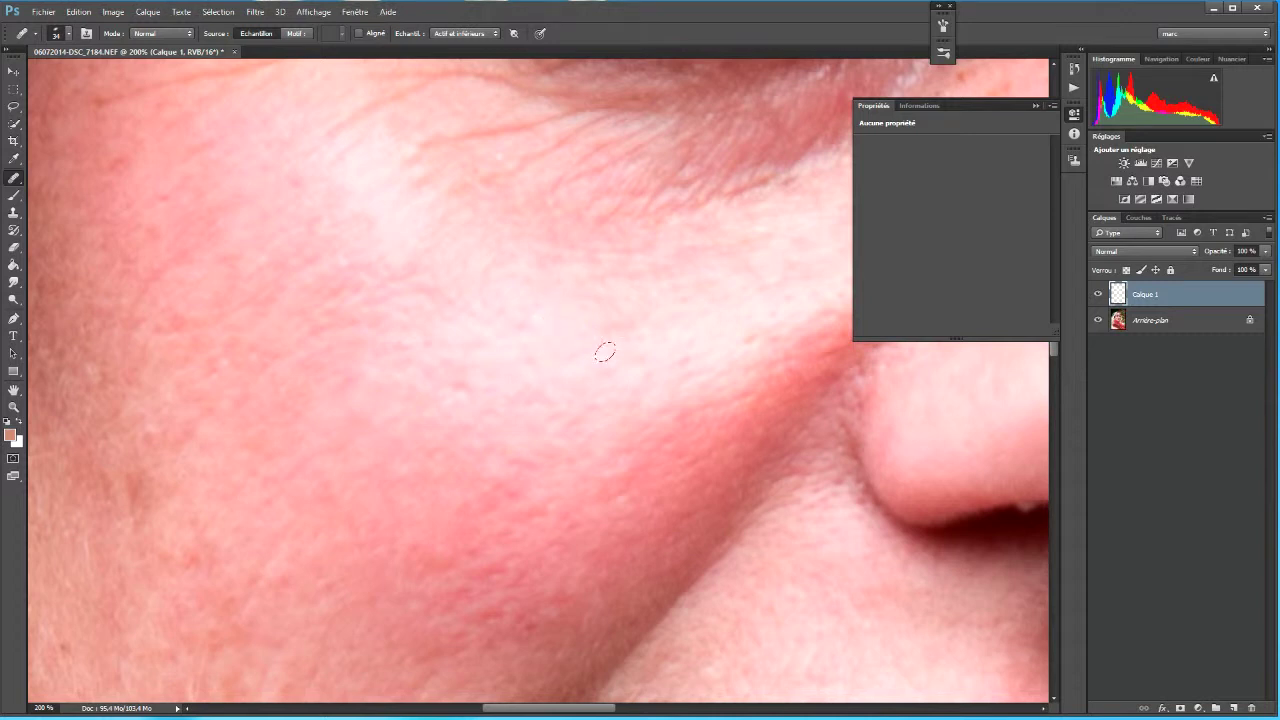
pyautogui.press('alt')
pyautogui.scroll(-3, 593, 384)
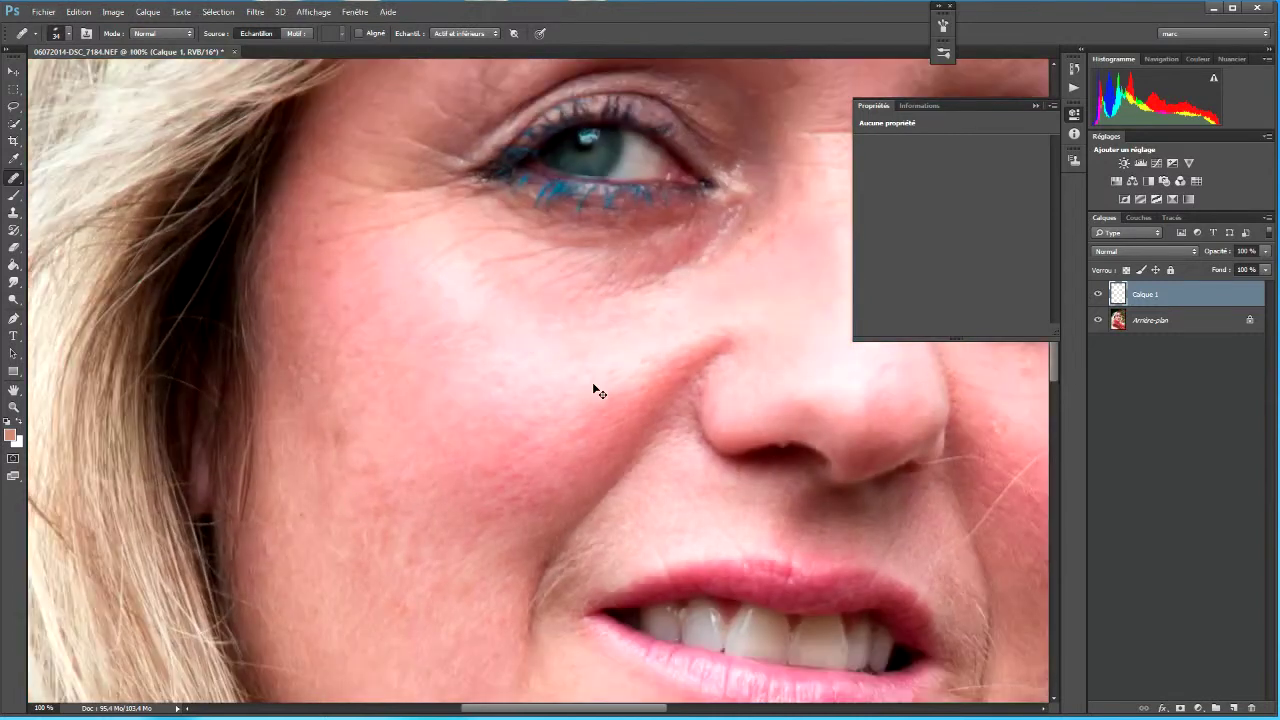
pyautogui.scroll(-1, 593, 388)
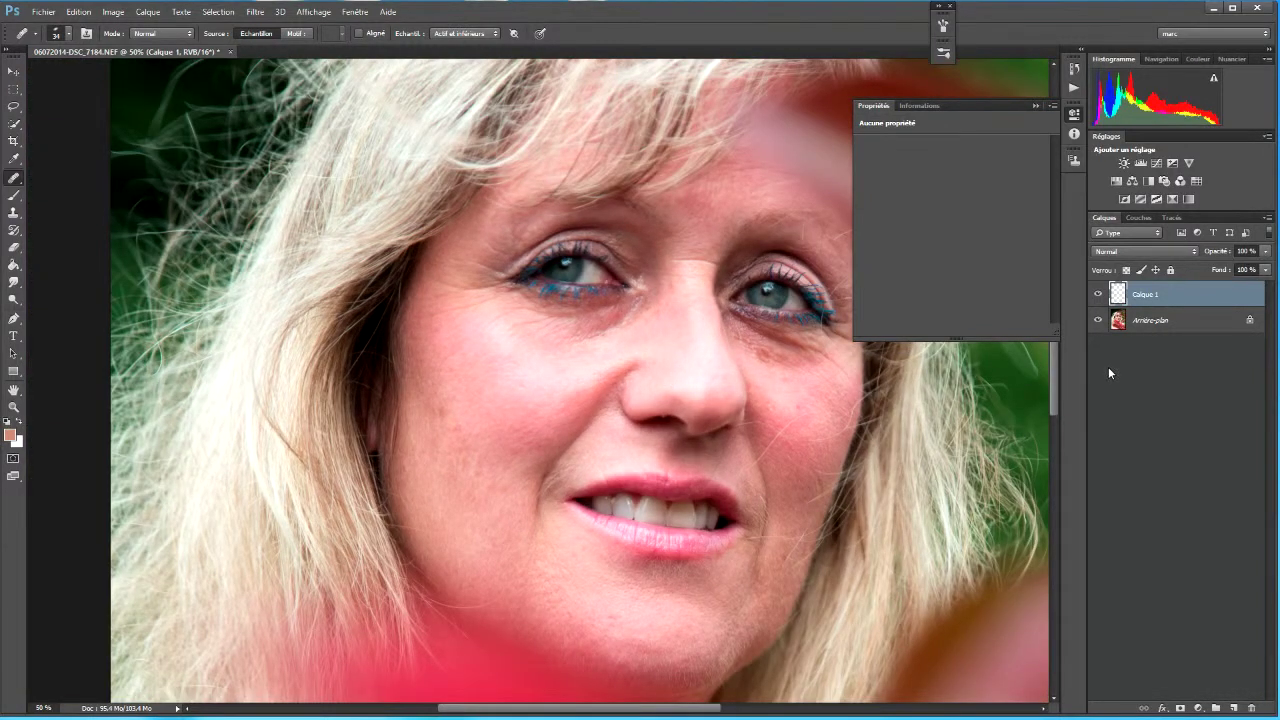
pyautogui.click(350, 13)
pyautogui.moveTo(314, 14)
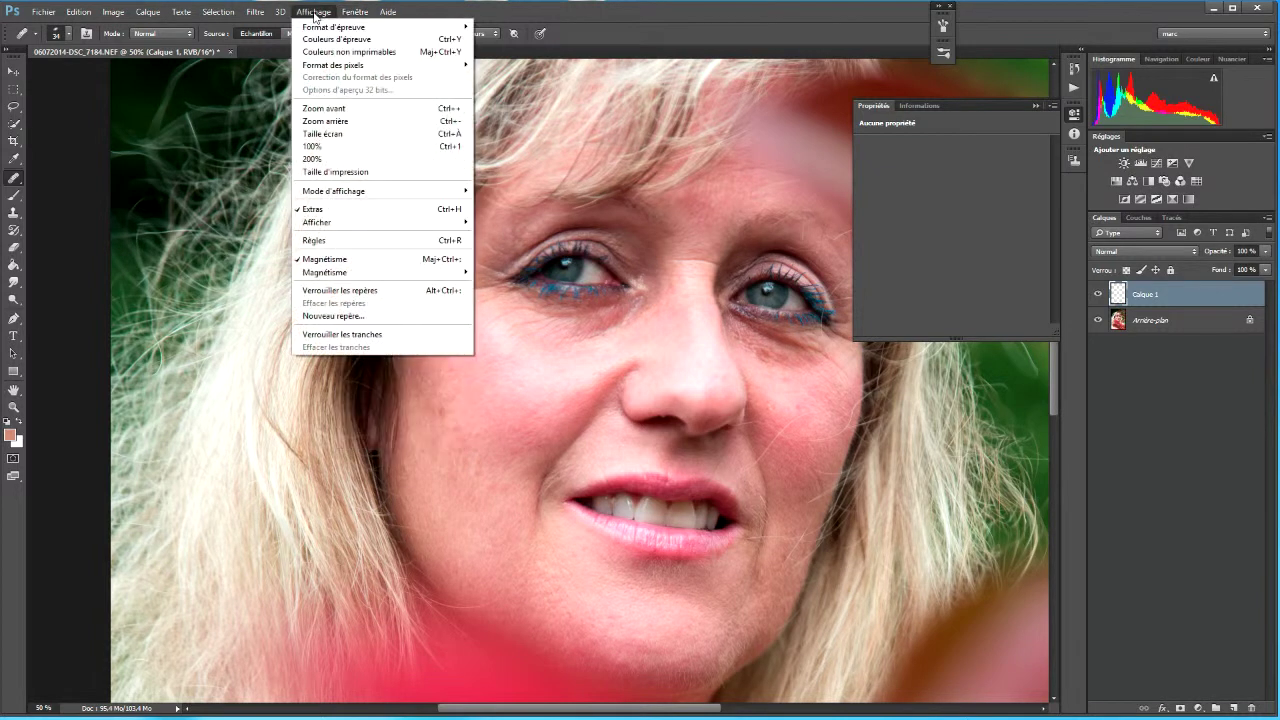
pyautogui.moveTo(258, 13)
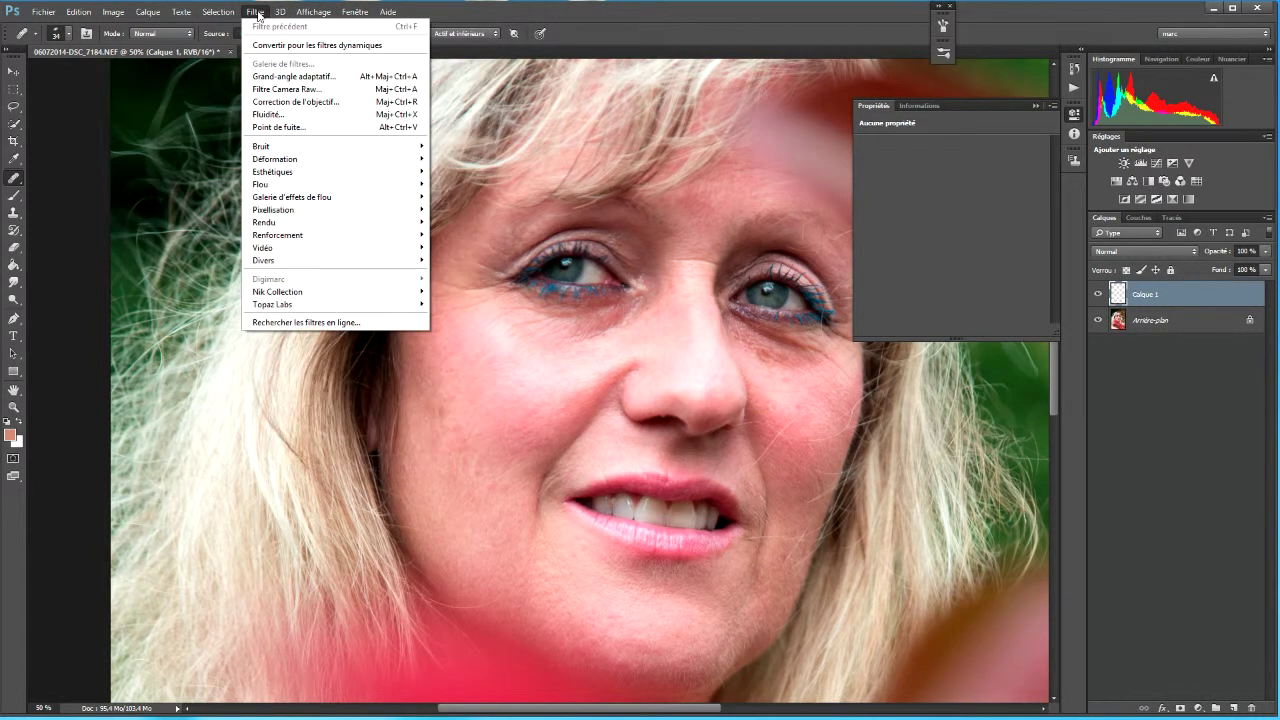
pyautogui.moveTo(327, 303)
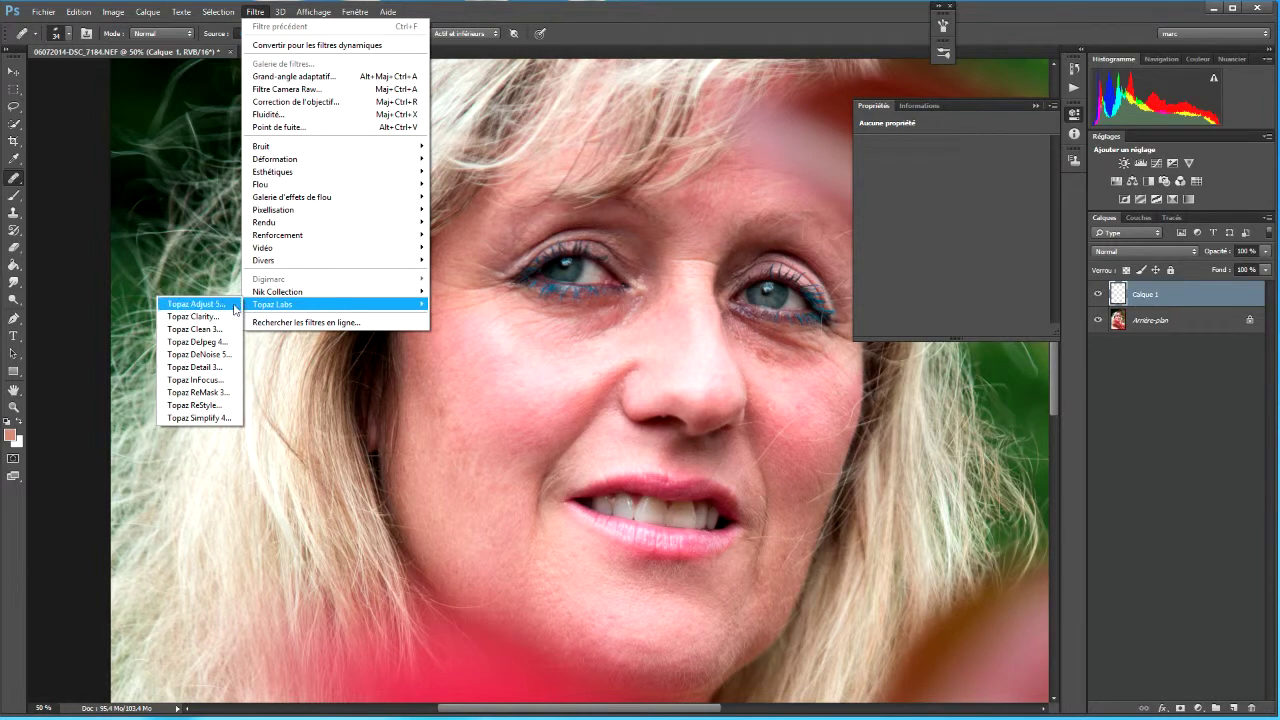
pyautogui.click(213, 328)
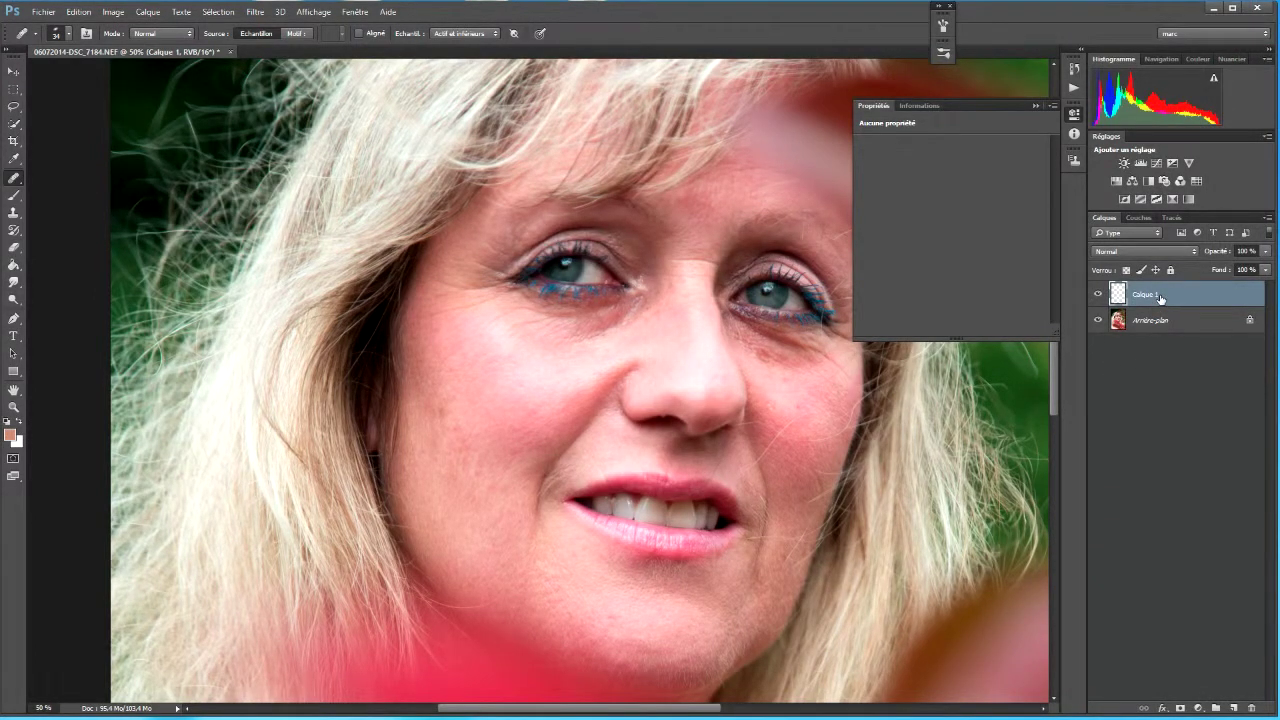
# - Stamp all visible layers into a new layer and apply the Topaz Clean 3 filter to it
pyautogui.hotkey('ctrl', 'shift', 'alt', 'e')
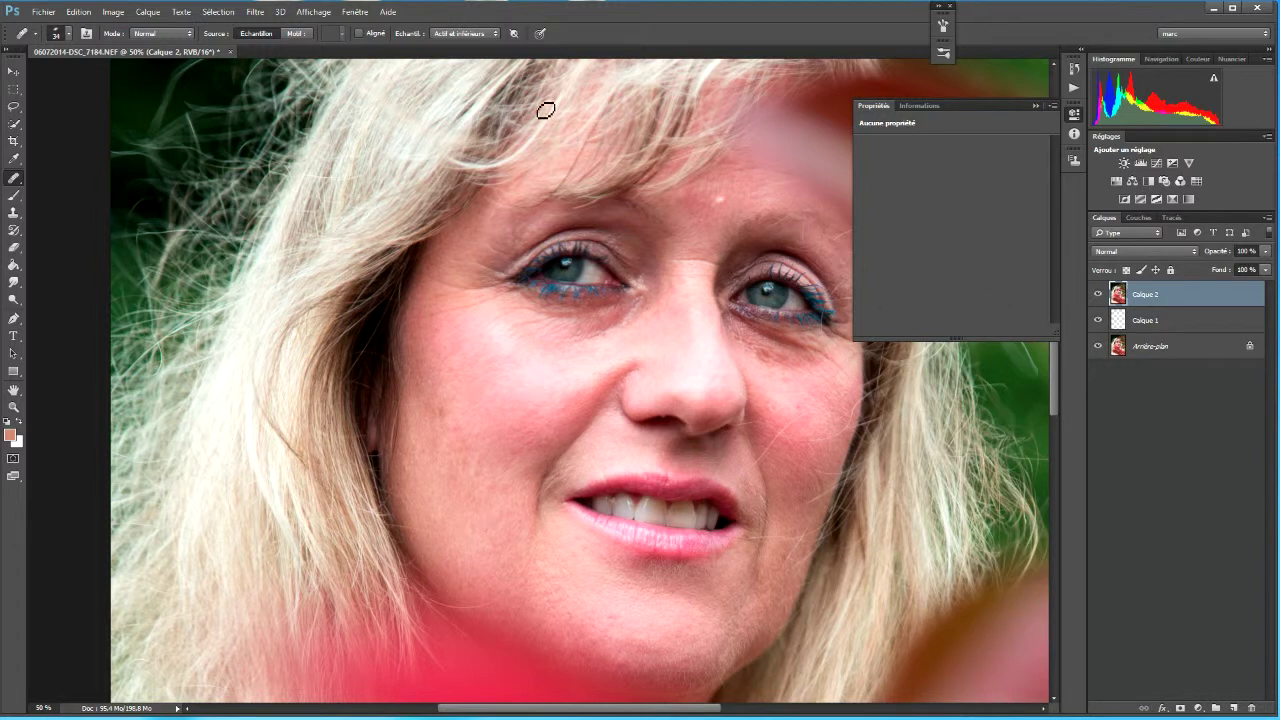
pyautogui.click(255, 12)
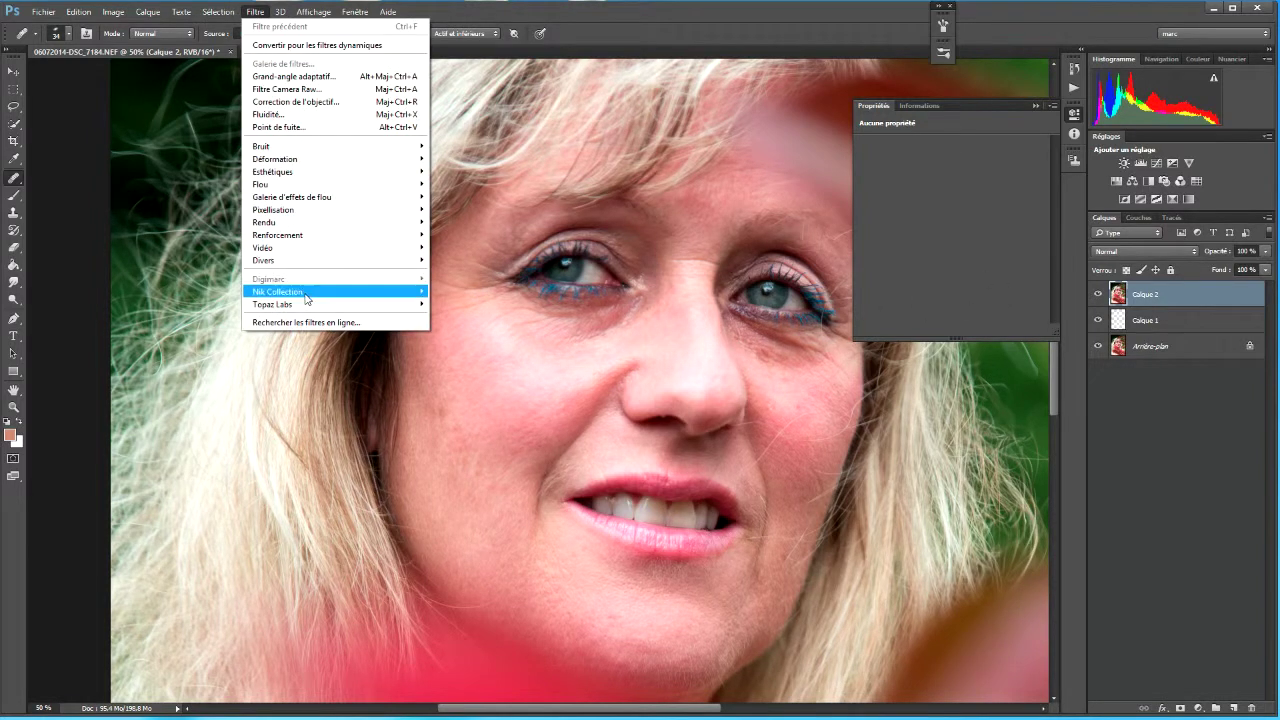
pyautogui.moveTo(305, 304)
pyautogui.click(218, 330)
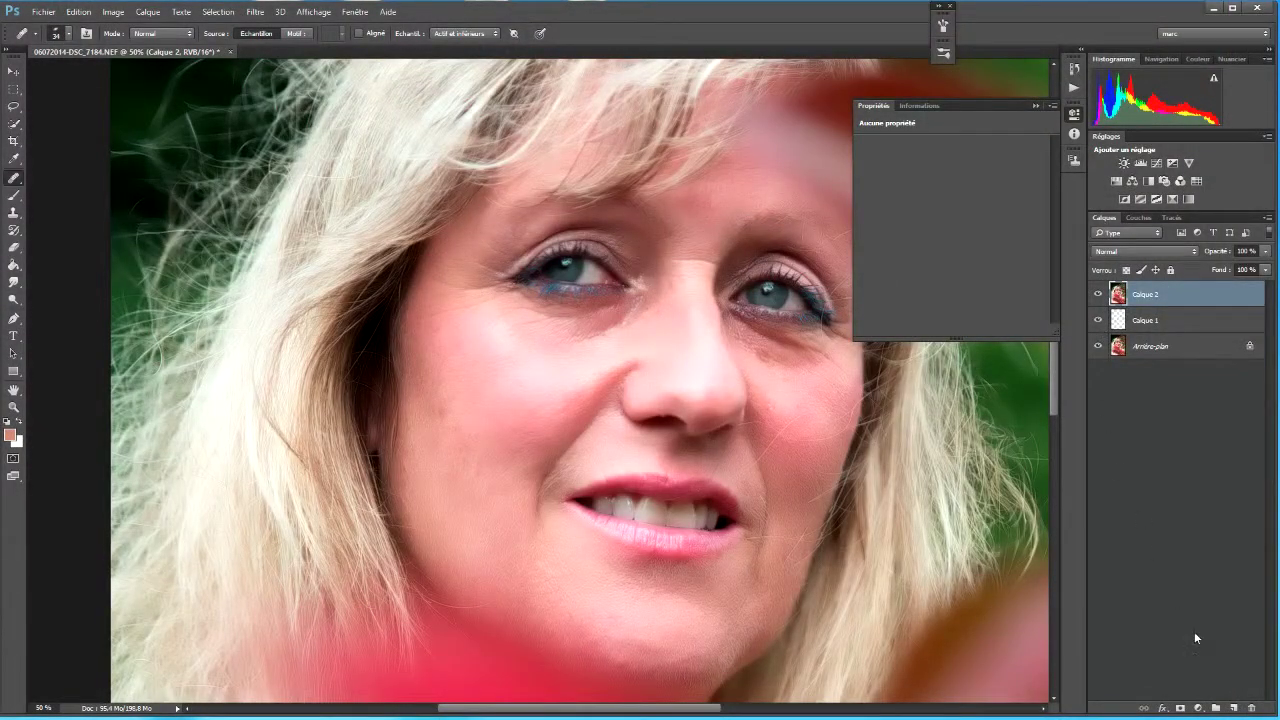
# - Add a layer mask to the smoothed layer and paint black with the Brush over the eyes to restore their detail
pyautogui.click(1181, 707)
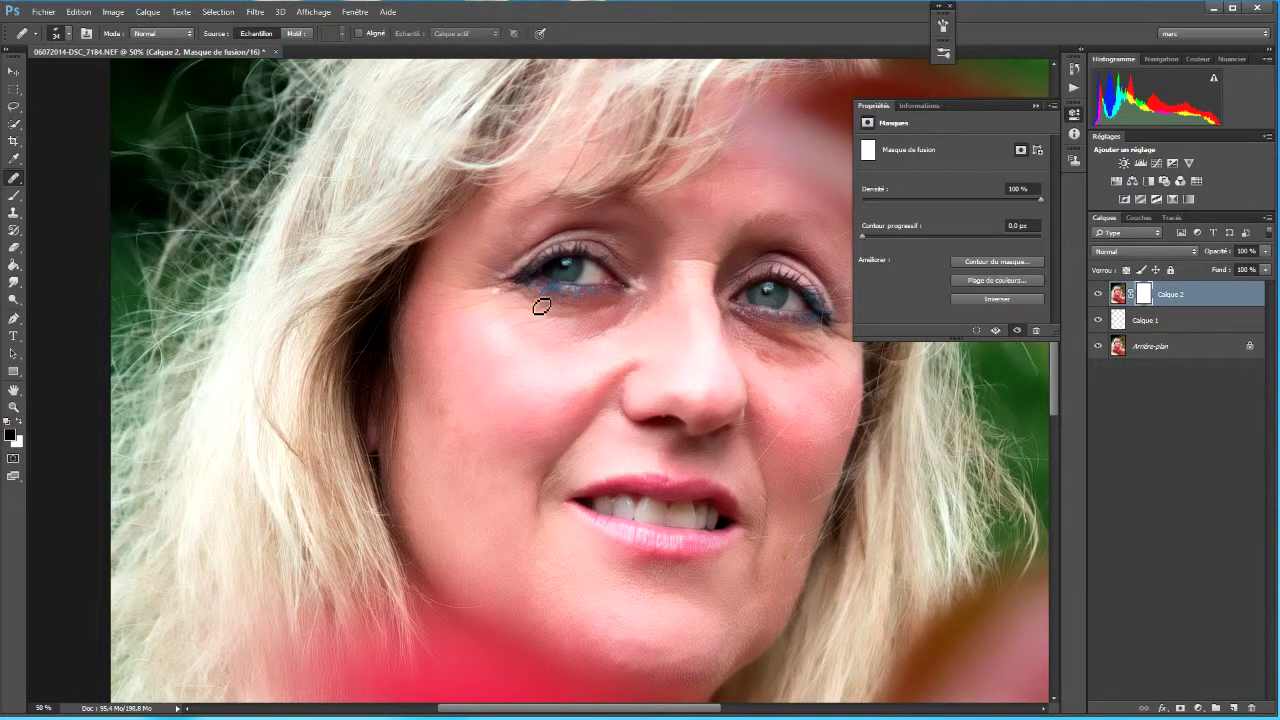
pyautogui.moveTo(566, 277); pyautogui.dragTo(582, 277)
pyautogui.click(14, 195)
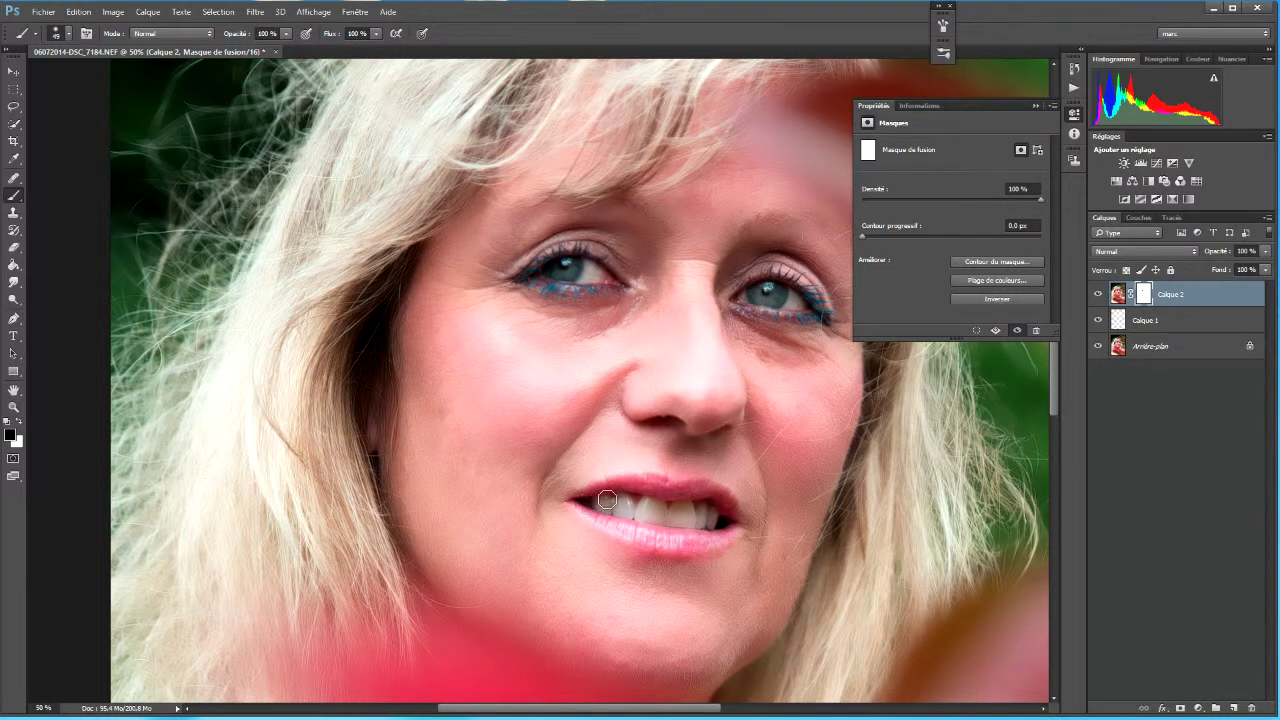
# - Paint black on the mask over the hair, background and foliage with a brush enlarged to about 473 px, keeping the skin smoothed
pyautogui.hotkey('ctrl', '-')
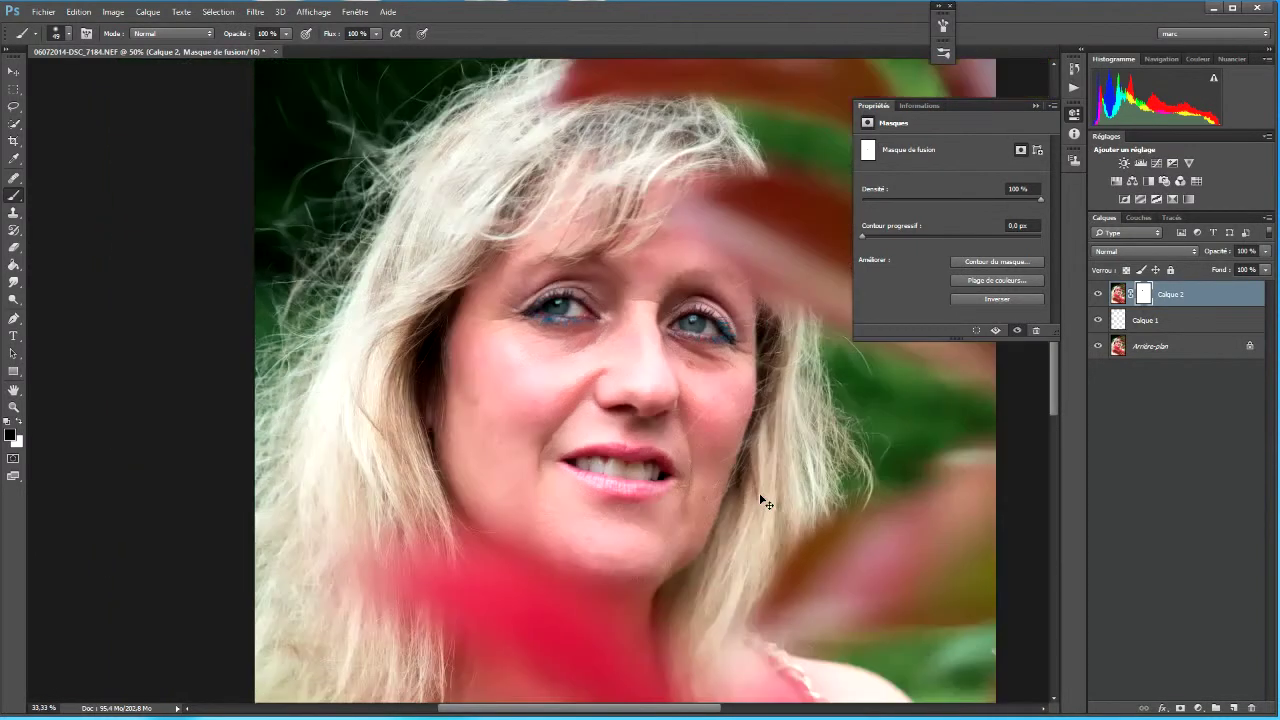
pyautogui.hotkey('ctrl', '-')
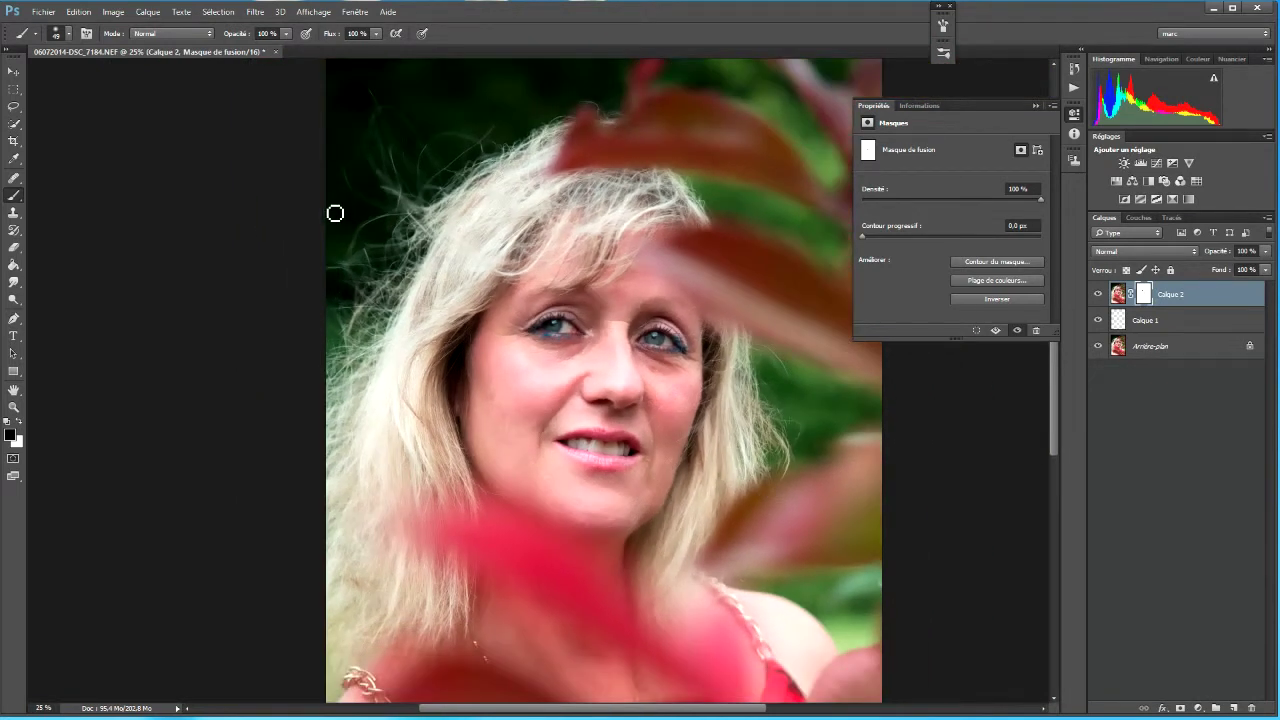
pyautogui.moveTo(462, 251); pyautogui.dragTo(479, 253)
pyautogui.moveTo(378, 120); pyautogui.dragTo(369, 104)
pyautogui.moveTo(846, 656); pyautogui.dragTo(843, 658)
# - Add an empty layer on top and paint a red #e85538 ring on the cheek with a small brush
pyautogui.click(1234, 708)
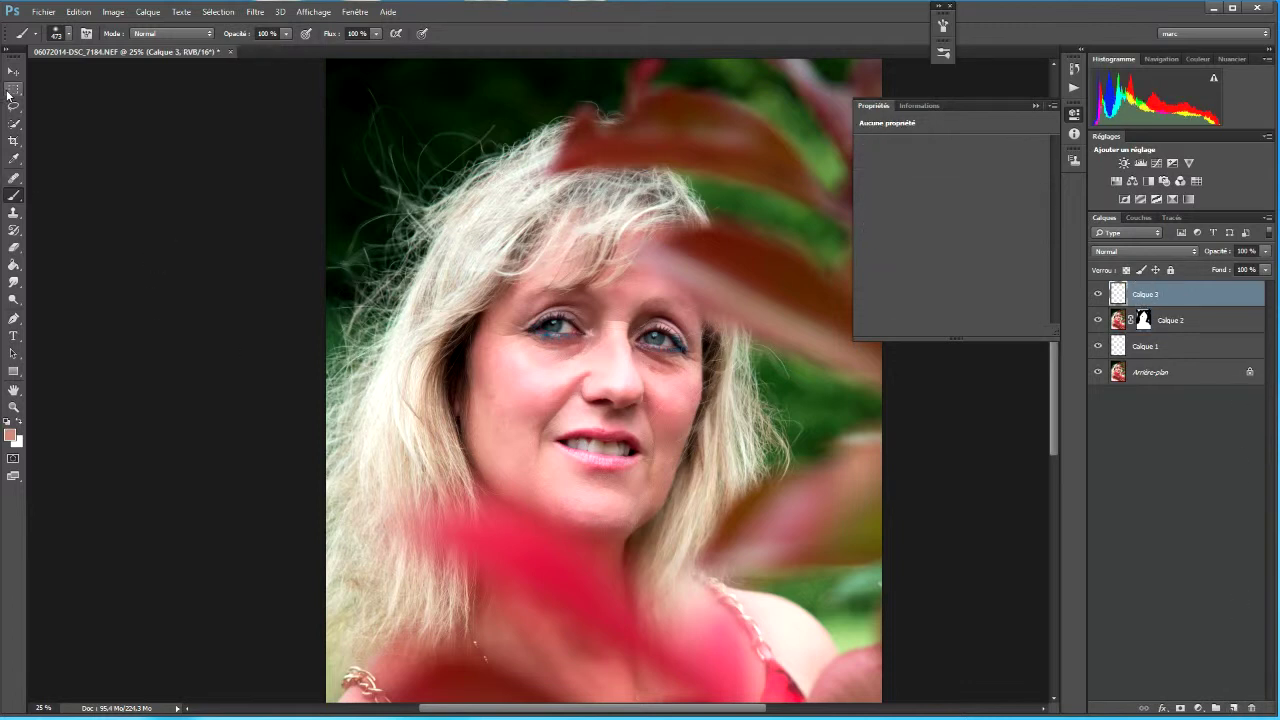
pyautogui.rightClick(14, 196)
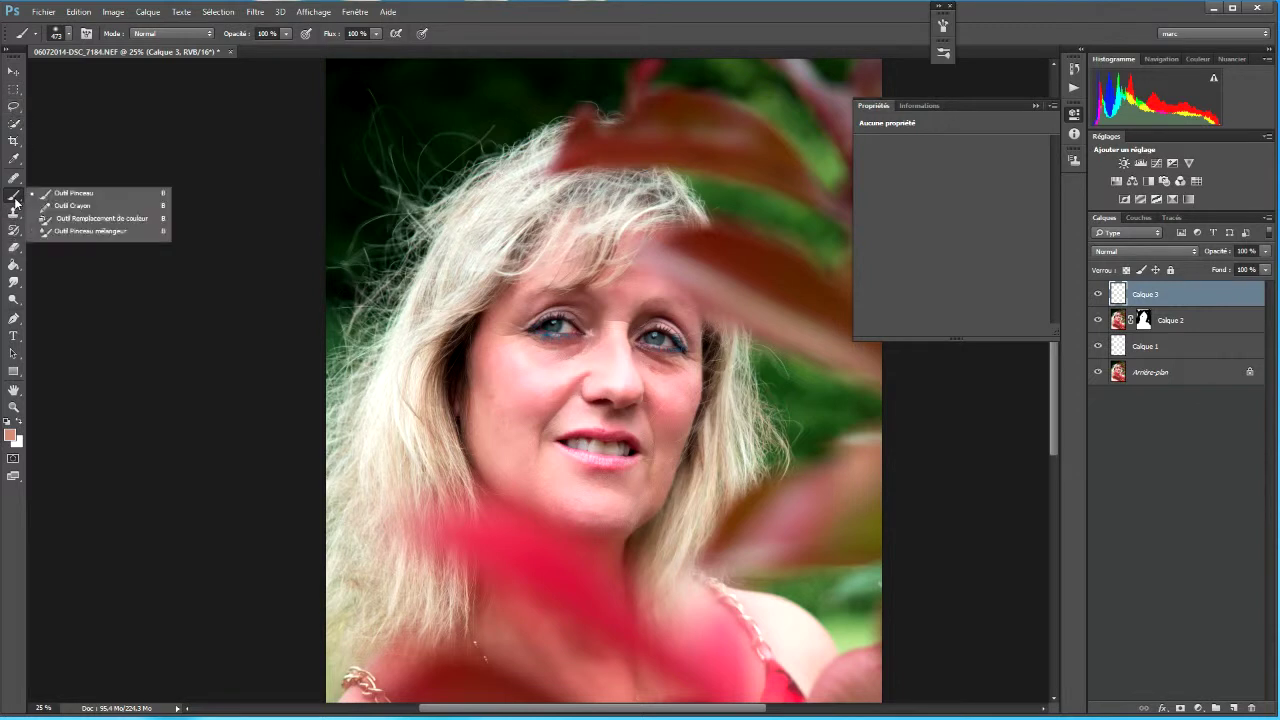
pyautogui.click(74, 195)
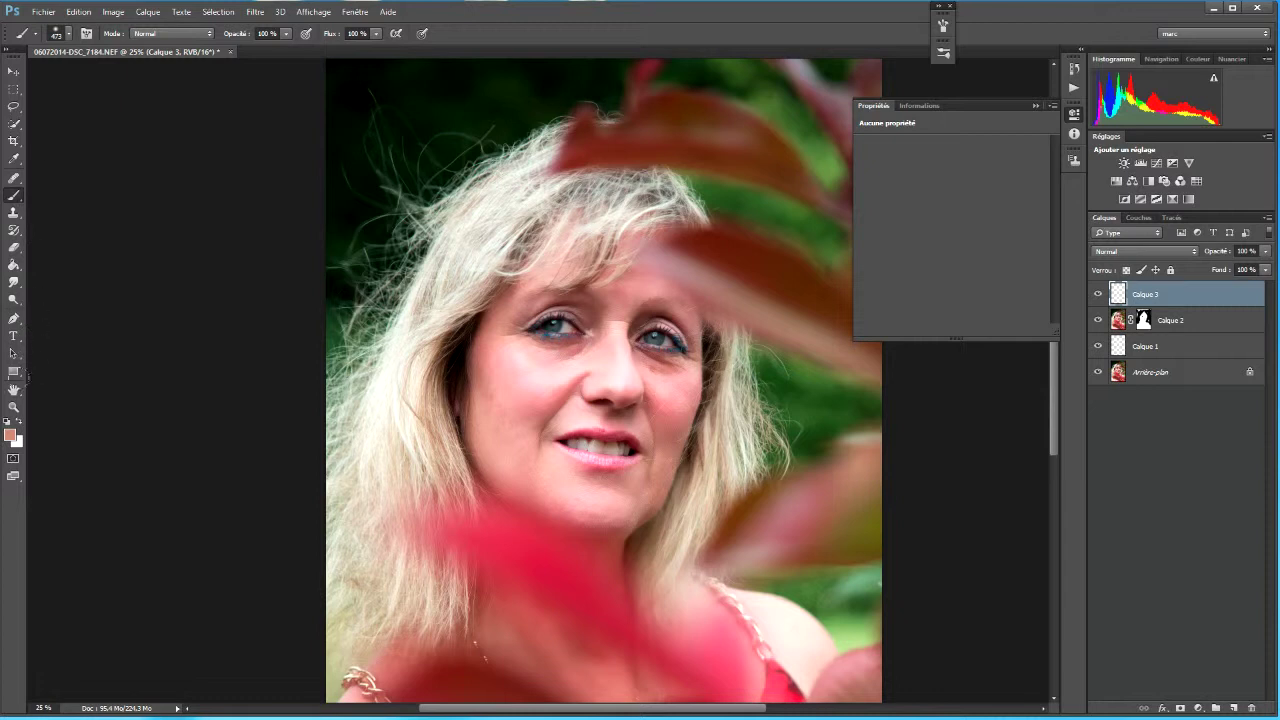
pyautogui.click(11, 435)
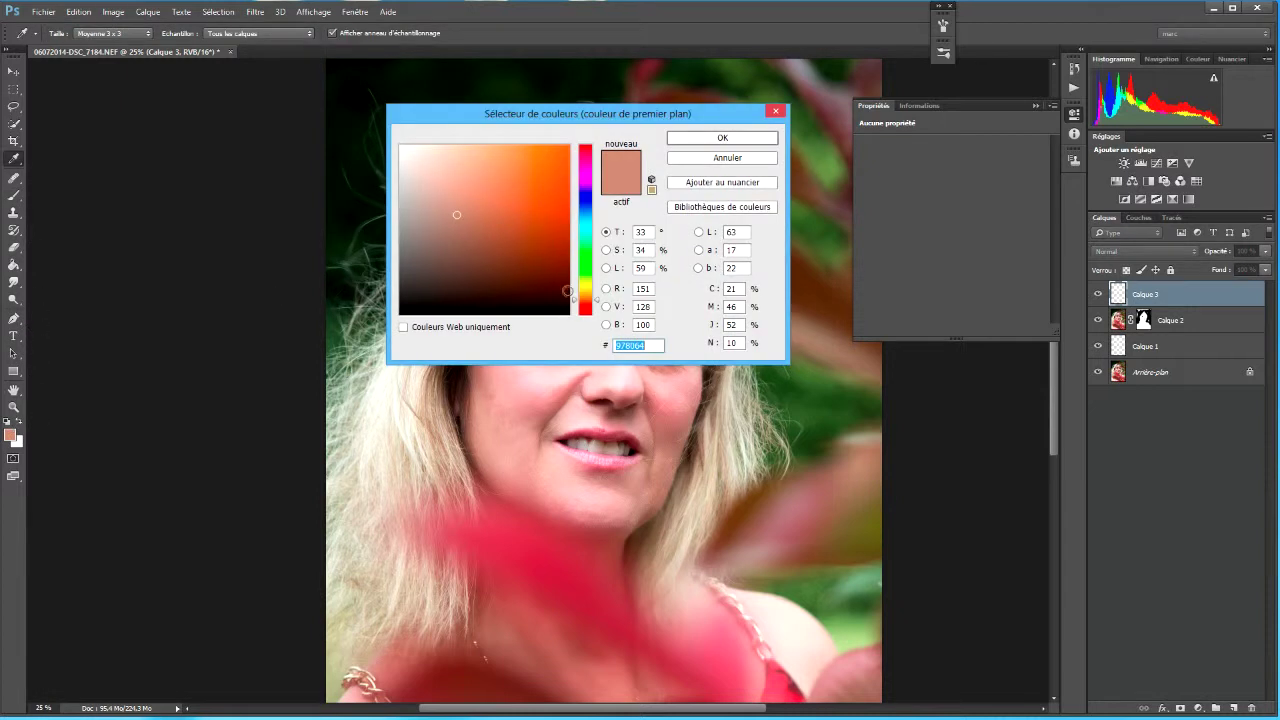
pyautogui.click(584, 311)
pyautogui.click(529, 161)
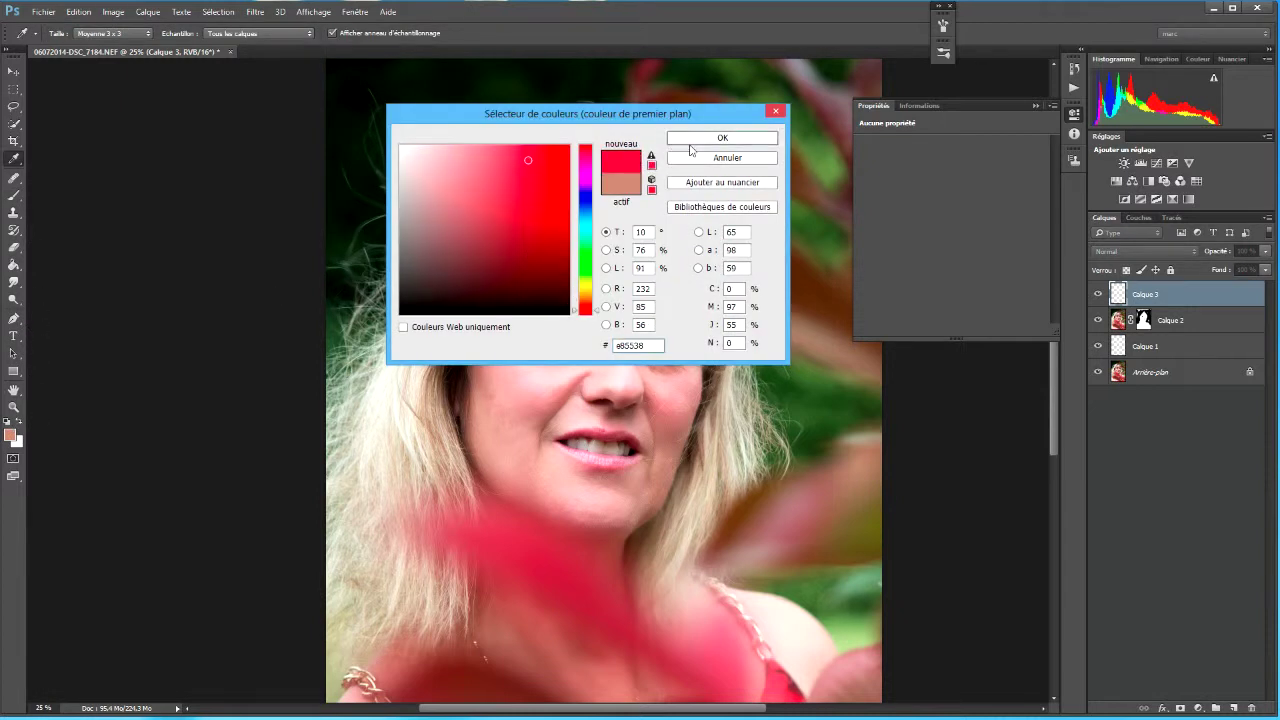
pyautogui.click(700, 138)
pyautogui.moveTo(526, 382)
pyautogui.mouseDown()
pyautogui.moveTo(488, 382)
pyautogui.moveTo(491, 423)
pyautogui.moveTo(505, 408)
pyautogui.moveTo(484, 378)
pyautogui.moveTo(487, 393)
pyautogui.mouseUp()
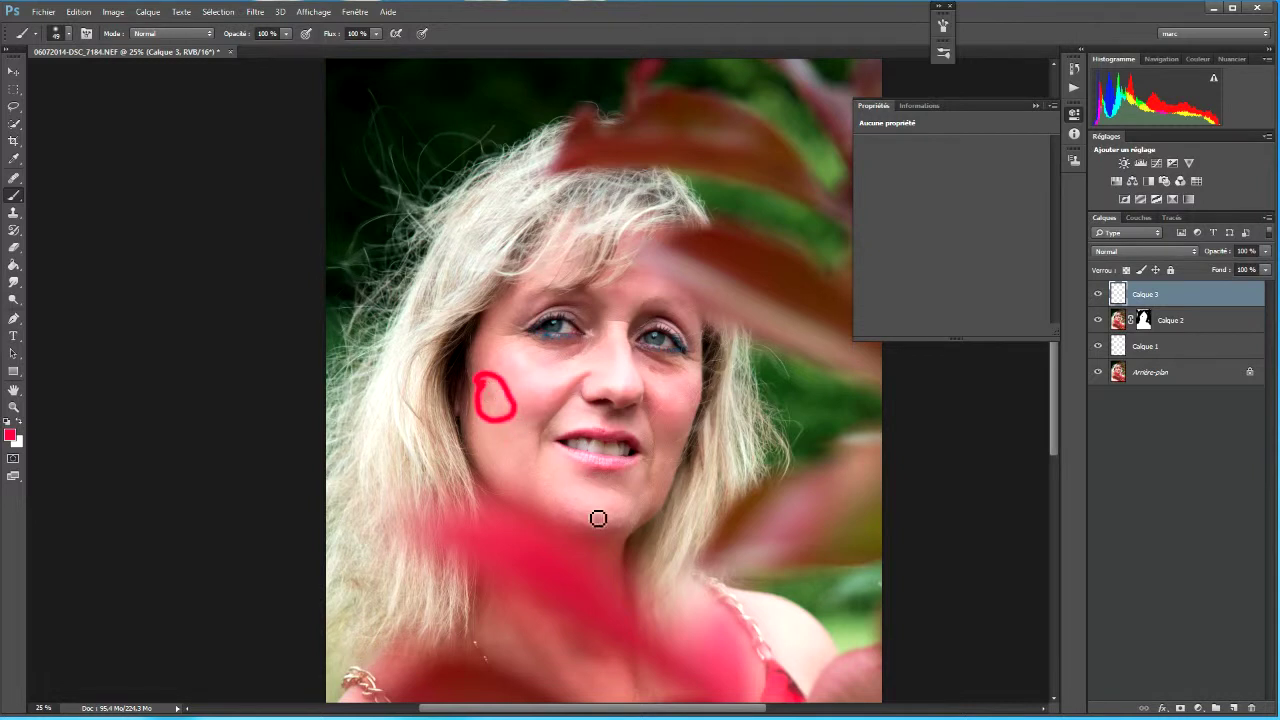
# - Paint red rings around the chin, the areas under both eyes and the outer corner of the left-hand eye
pyautogui.moveTo(589, 490)
pyautogui.mouseDown()
pyautogui.moveTo(558, 520)
pyautogui.moveTo(577, 542)
pyautogui.moveTo(642, 542)
pyautogui.moveTo(633, 516)
pyautogui.moveTo(581, 497)
pyautogui.mouseUp()
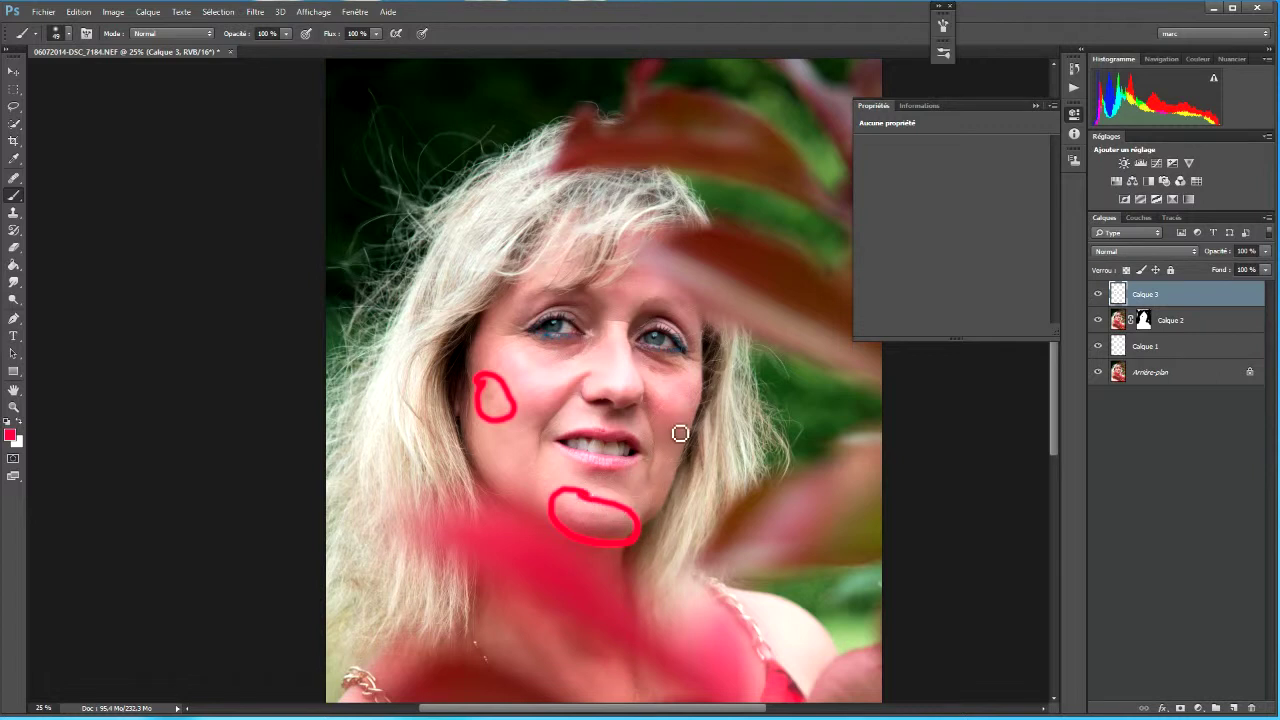
pyautogui.moveTo(668, 364)
pyautogui.mouseDown()
pyautogui.moveTo(634, 350)
pyautogui.moveTo(655, 388)
pyautogui.moveTo(686, 378)
pyautogui.moveTo(673, 367)
pyautogui.mouseUp()
pyautogui.moveTo(566, 342)
pyautogui.mouseDown()
pyautogui.moveTo(550, 357)
pyautogui.moveTo(587, 368)
pyautogui.moveTo(594, 346)
pyautogui.moveTo(562, 343)
pyautogui.mouseUp()
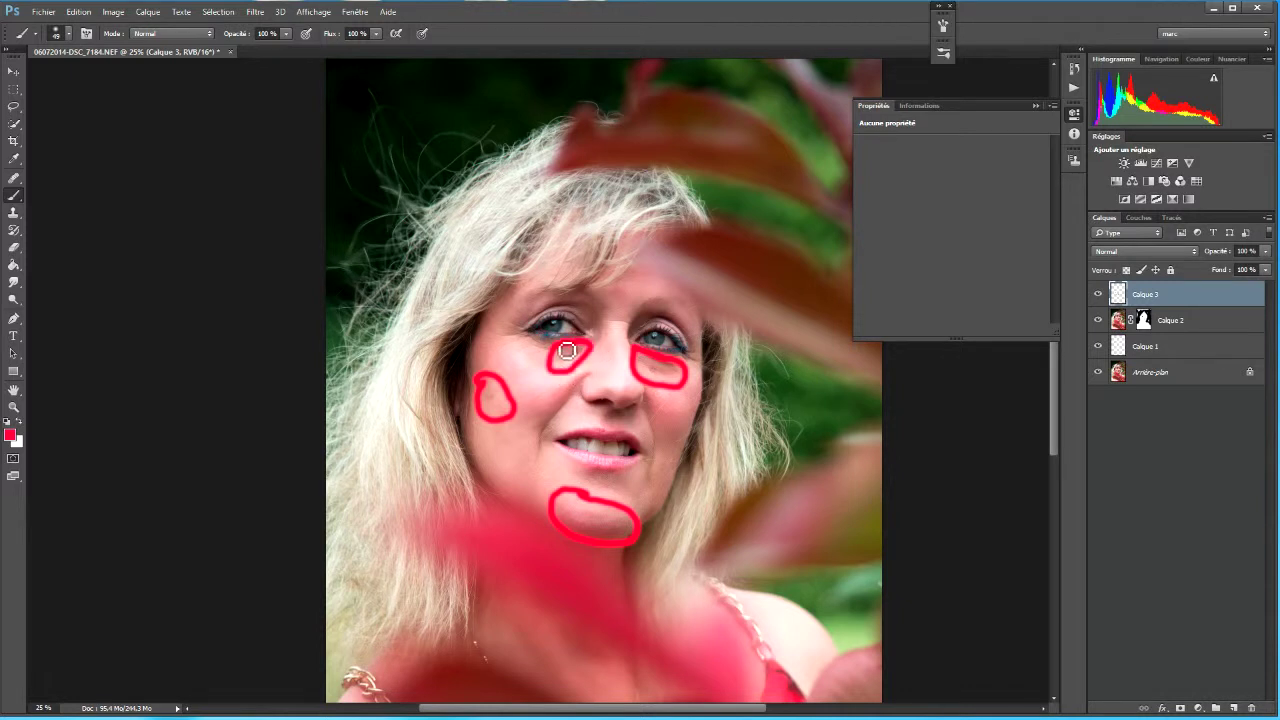
pyautogui.moveTo(490, 320)
pyautogui.mouseDown()
pyautogui.moveTo(513, 360)
pyautogui.moveTo(532, 328)
pyautogui.moveTo(533, 313)
pyautogui.moveTo(494, 324)
pyautogui.mouseUp()
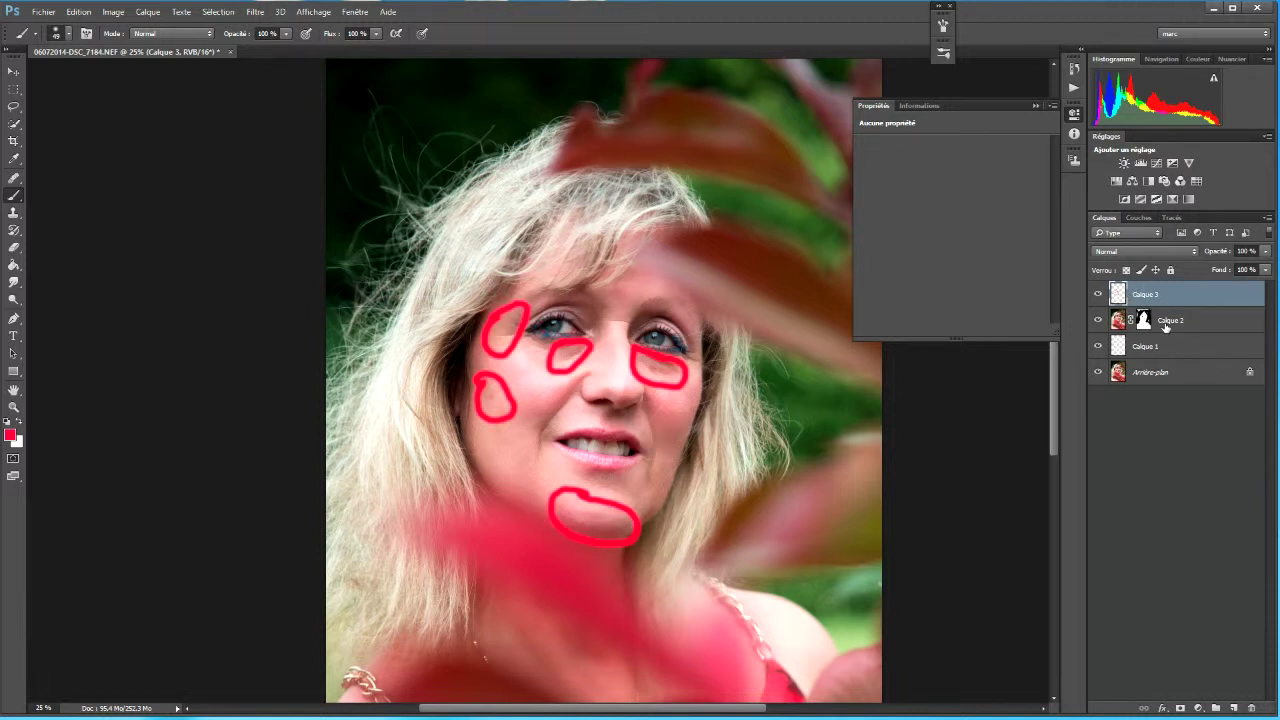
# - Make the Calque 1 healing layer active and hide the smoothed Calque 2 layer
pyautogui.click(1148, 347)
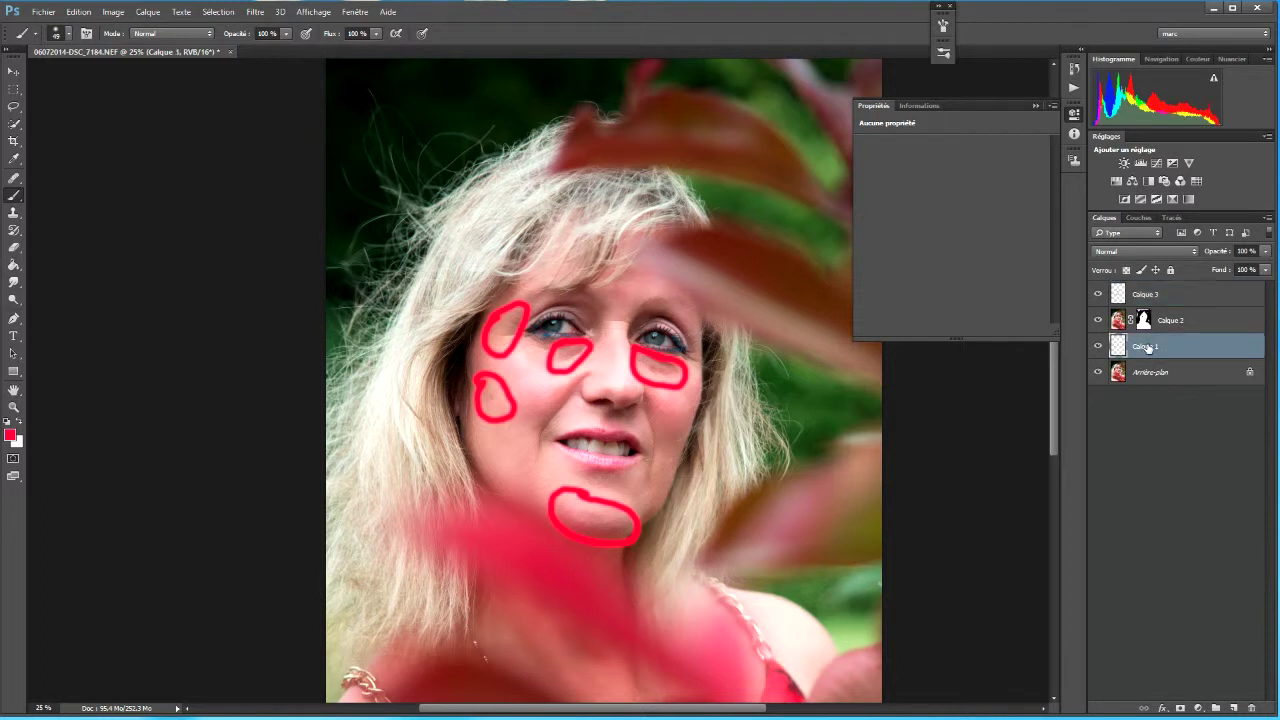
pyautogui.click(1099, 320)
pyautogui.hotkey('ctrl', '1')
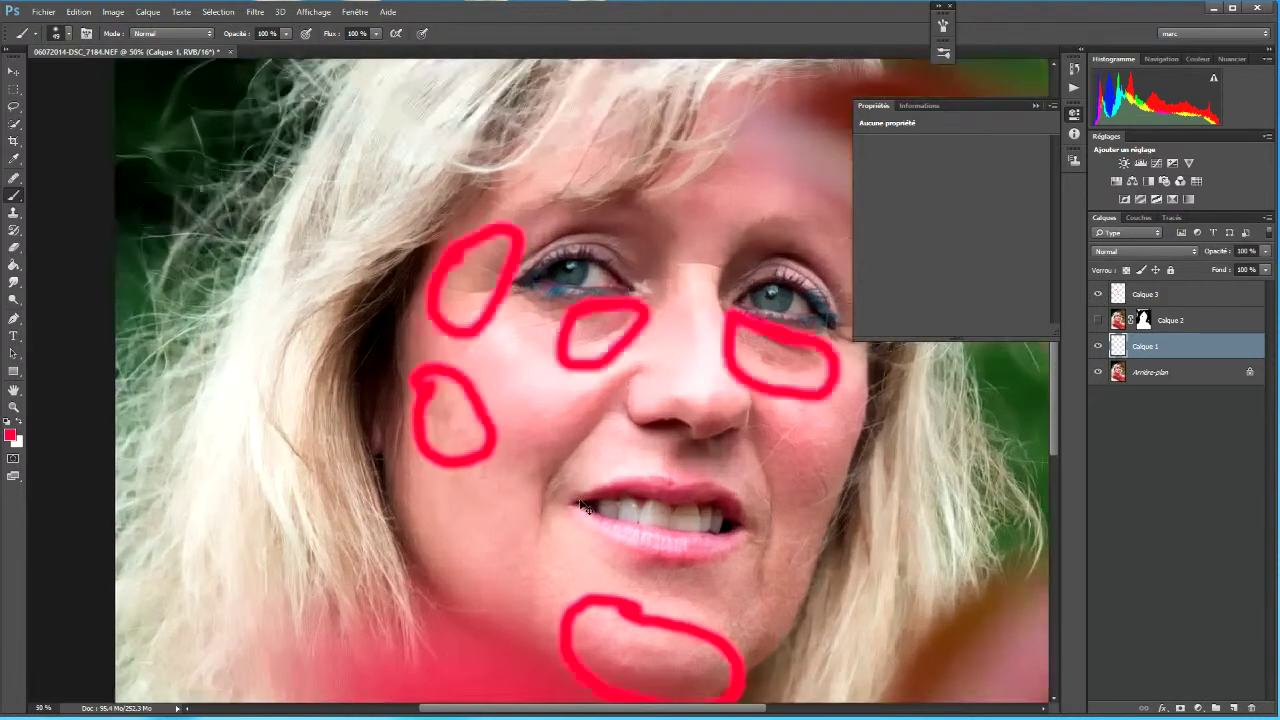
pyautogui.hotkey('ctrl', '+')
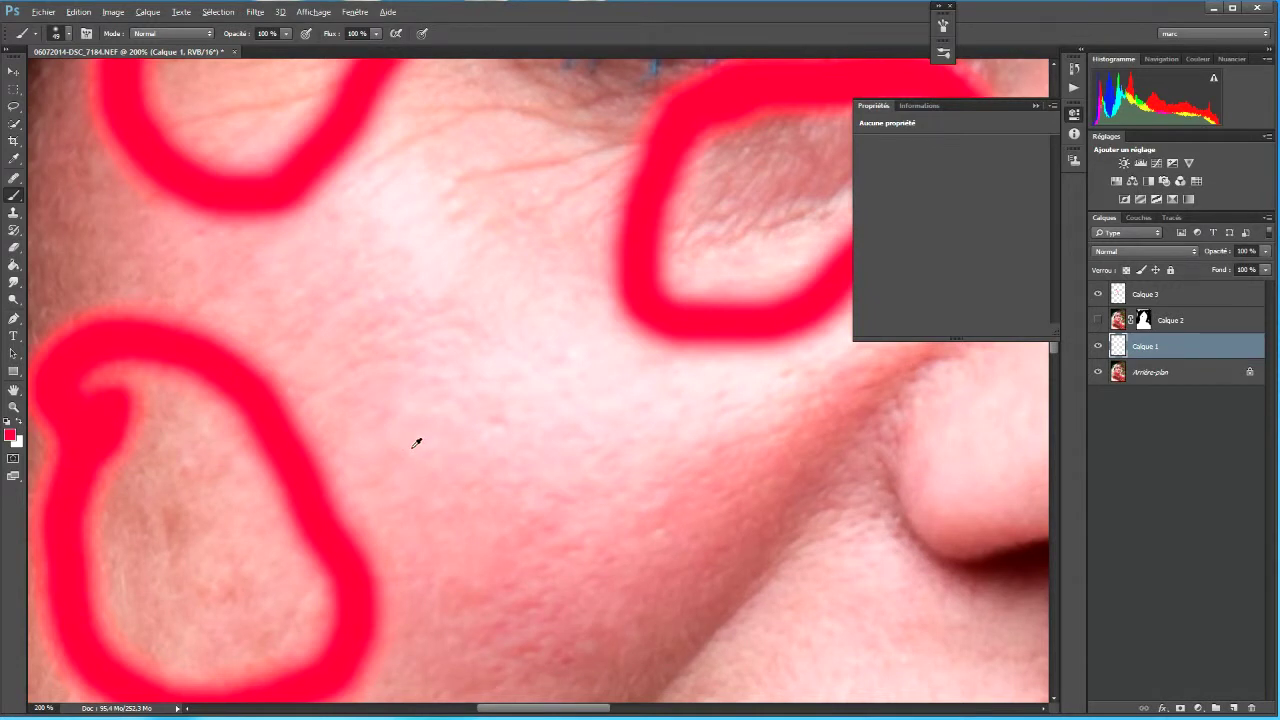
# - Heal the dark blotch inside the ring on the cheek with the Healing Brush, sampling nearby clean skin
pyautogui.click(14, 178)
pyautogui.keyDown('alt'); pyautogui.click(346, 405); pyautogui.keyUp('alt')
pyautogui.click(165, 460)
pyautogui.moveTo(165, 460); pyautogui.dragTo(176, 501)
pyautogui.moveTo(152, 417)
pyautogui.mouseDown()
pyautogui.moveTo(126, 459)
pyautogui.moveTo(136, 496)
pyautogui.moveTo(201, 572)
pyautogui.moveTo(188, 526)
pyautogui.mouseUp()
pyautogui.click(197, 473)
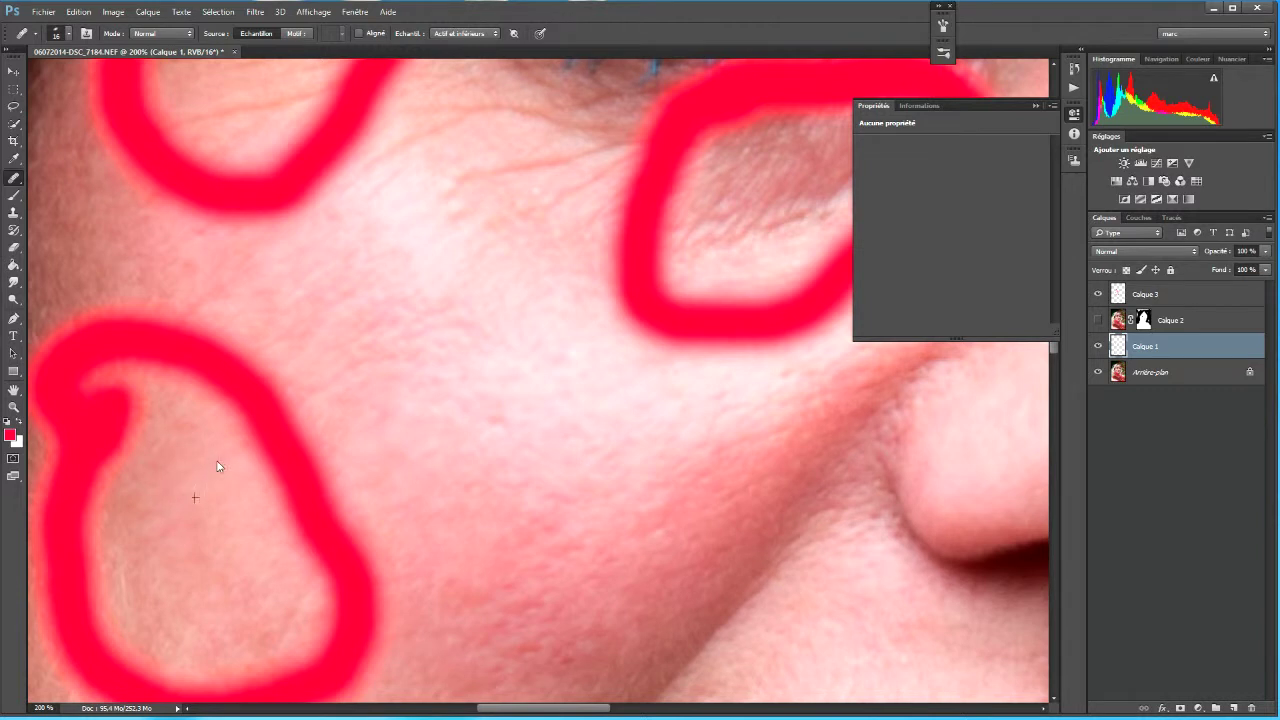
pyautogui.keyDown('alt'); pyautogui.click(208, 487); pyautogui.keyUp('alt')
pyautogui.click(191, 426)
pyautogui.click(199, 417)
# - Heal the crow's-feet wrinkles inside the ring at the outer corner of the eye
pyautogui.moveTo(339, 293); pyautogui.dragTo(400, 534)
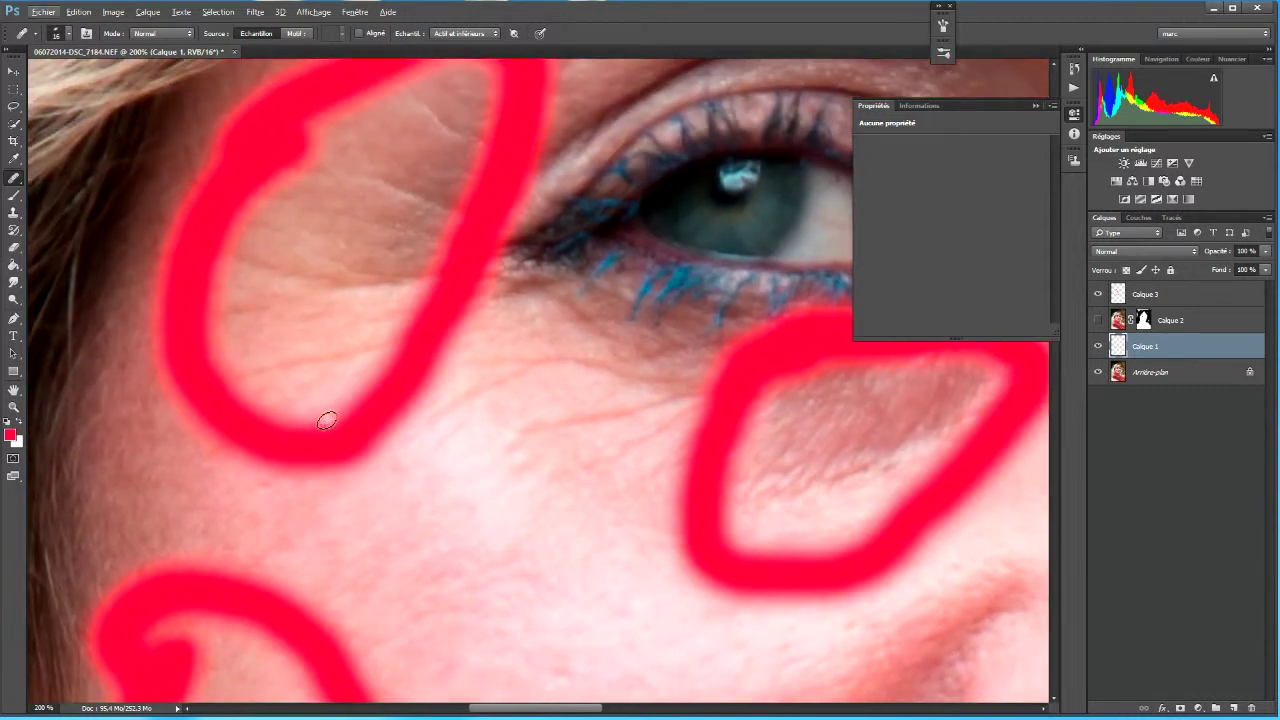
pyautogui.moveTo(249, 374); pyautogui.dragTo(332, 360)
pyautogui.keyDown('alt'); pyautogui.click(289, 354); pyautogui.keyUp('alt')
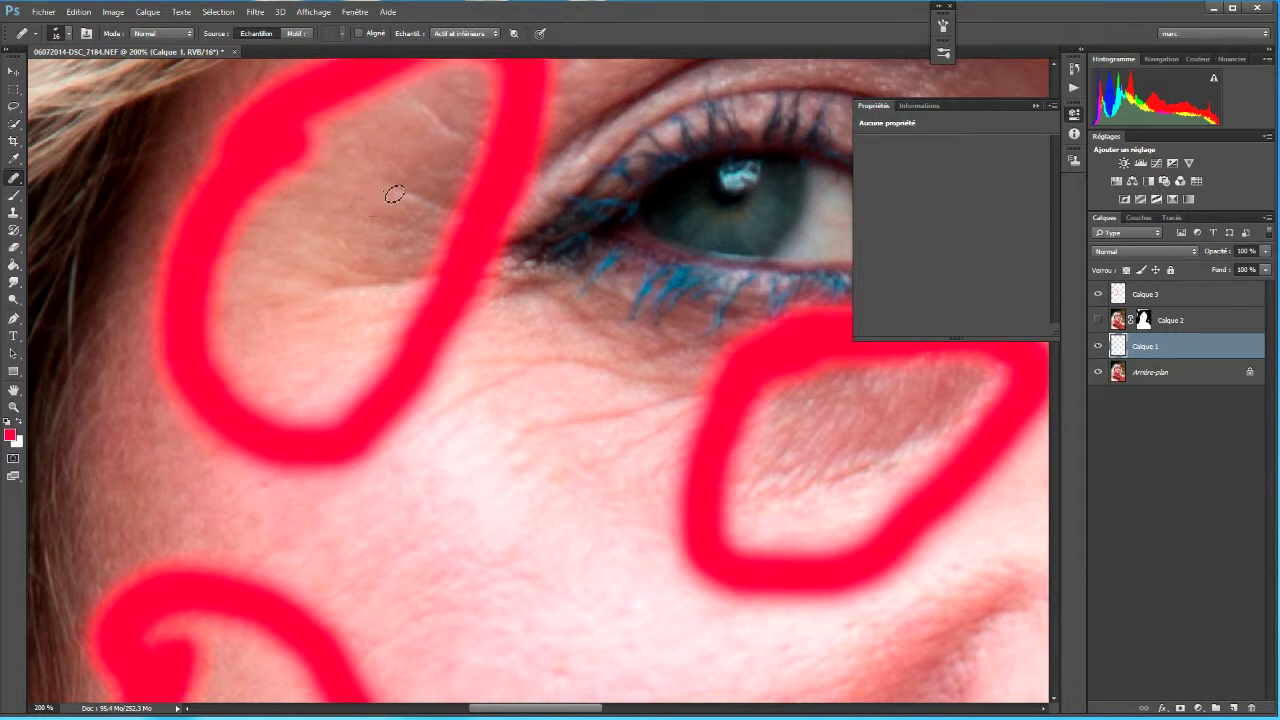
pyautogui.keyDown('alt'); pyautogui.click(386, 146); pyautogui.keyUp('alt')
pyautogui.moveTo(411, 98)
pyautogui.mouseDown()
pyautogui.moveTo(456, 138)
pyautogui.moveTo(430, 122)
pyautogui.mouseUp()
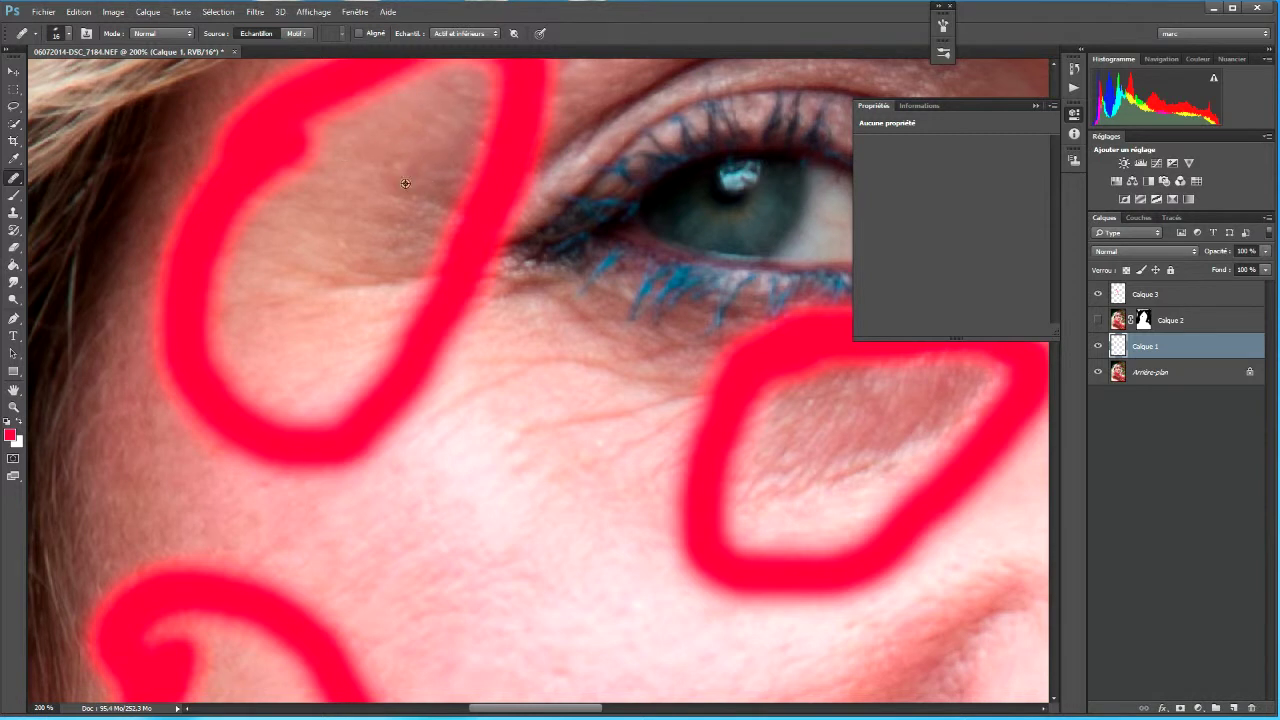
# - Heal the fine lines between the two rings below the eye and retouch the skin beside the nose
pyautogui.keyDown('alt'); pyautogui.click(478, 430); pyautogui.keyUp('alt')
pyautogui.moveTo(443, 422)
pyautogui.mouseDown()
pyautogui.moveTo(511, 382)
pyautogui.moveTo(480, 394)
pyautogui.moveTo(489, 366)
pyautogui.moveTo(603, 374)
pyautogui.moveTo(593, 368)
pyautogui.mouseUp()
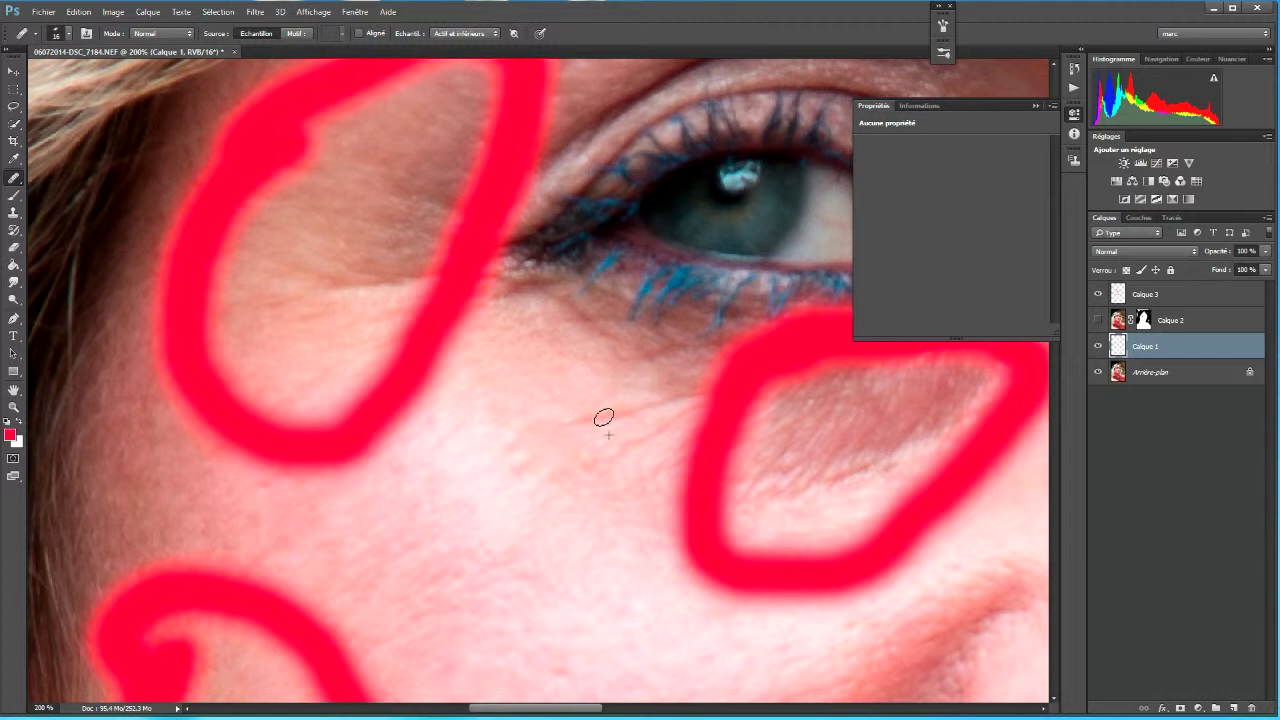
pyautogui.moveTo(557, 430); pyautogui.dragTo(623, 423)
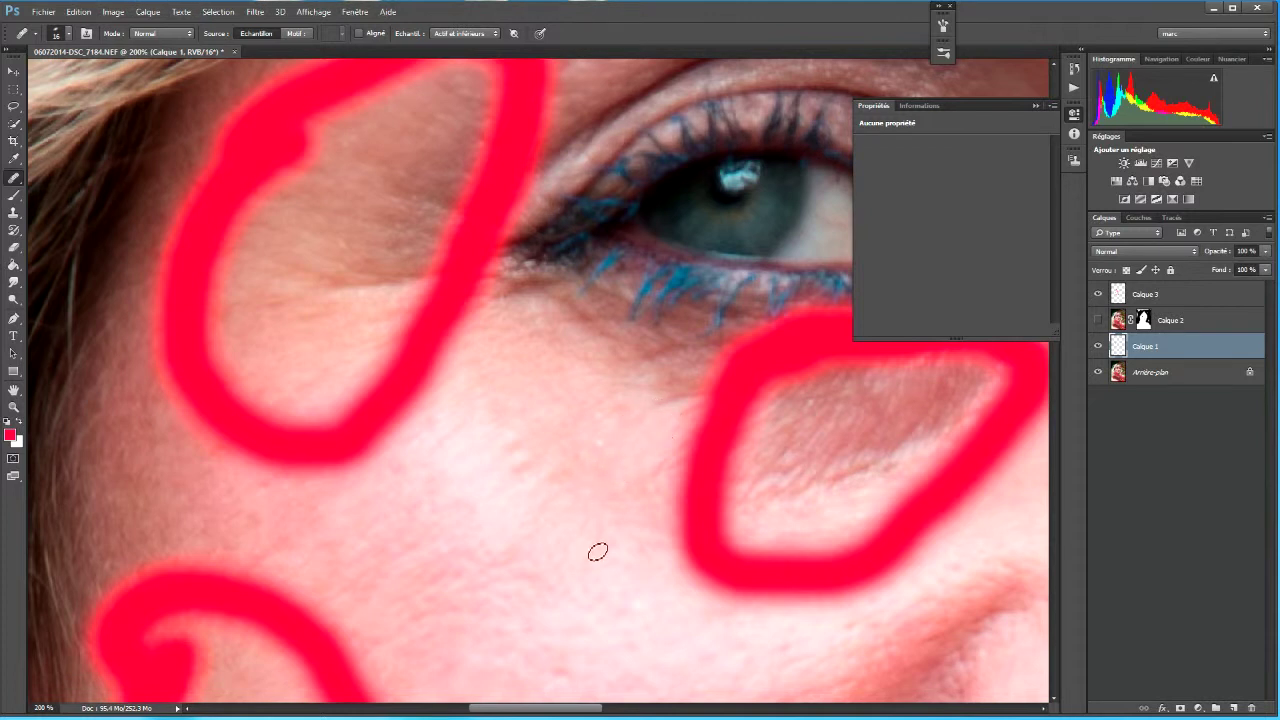
pyautogui.moveTo(580, 543)
pyautogui.mouseDown()
pyautogui.moveTo(346, 456)
pyautogui.moveTo(294, 369)
pyautogui.mouseUp()
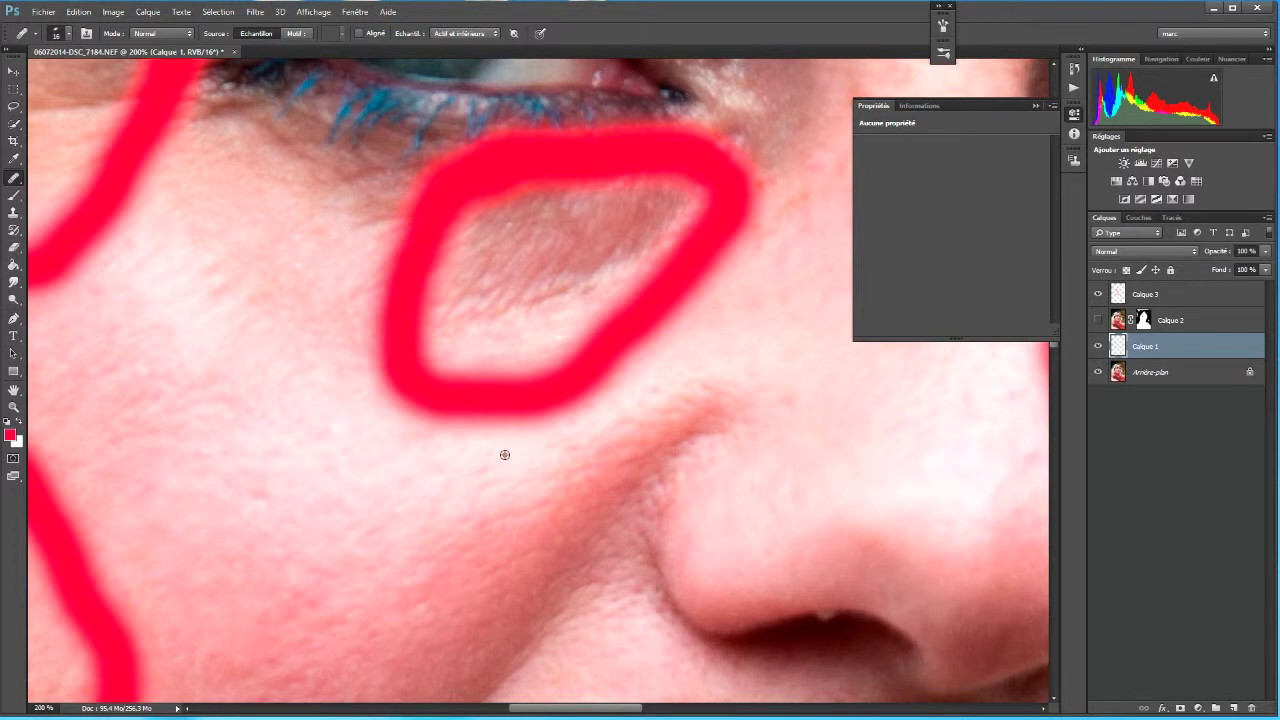
pyautogui.keyDown('alt'); pyautogui.click(694, 345); pyautogui.keyUp('alt')
pyautogui.click(659, 392)
# - Heal the creases nearest the nose inside the ring under the other eye
pyautogui.moveTo(766, 343); pyautogui.dragTo(474, 540)
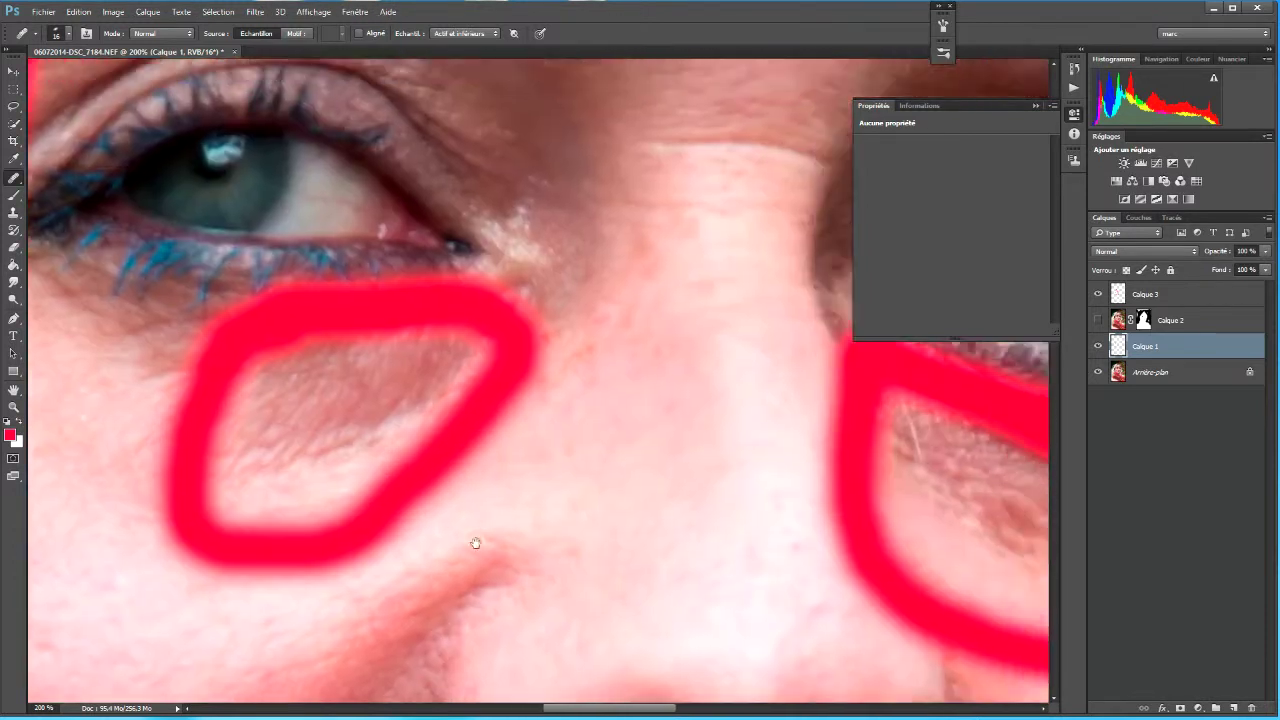
pyautogui.moveTo(617, 534); pyautogui.dragTo(280, 303)
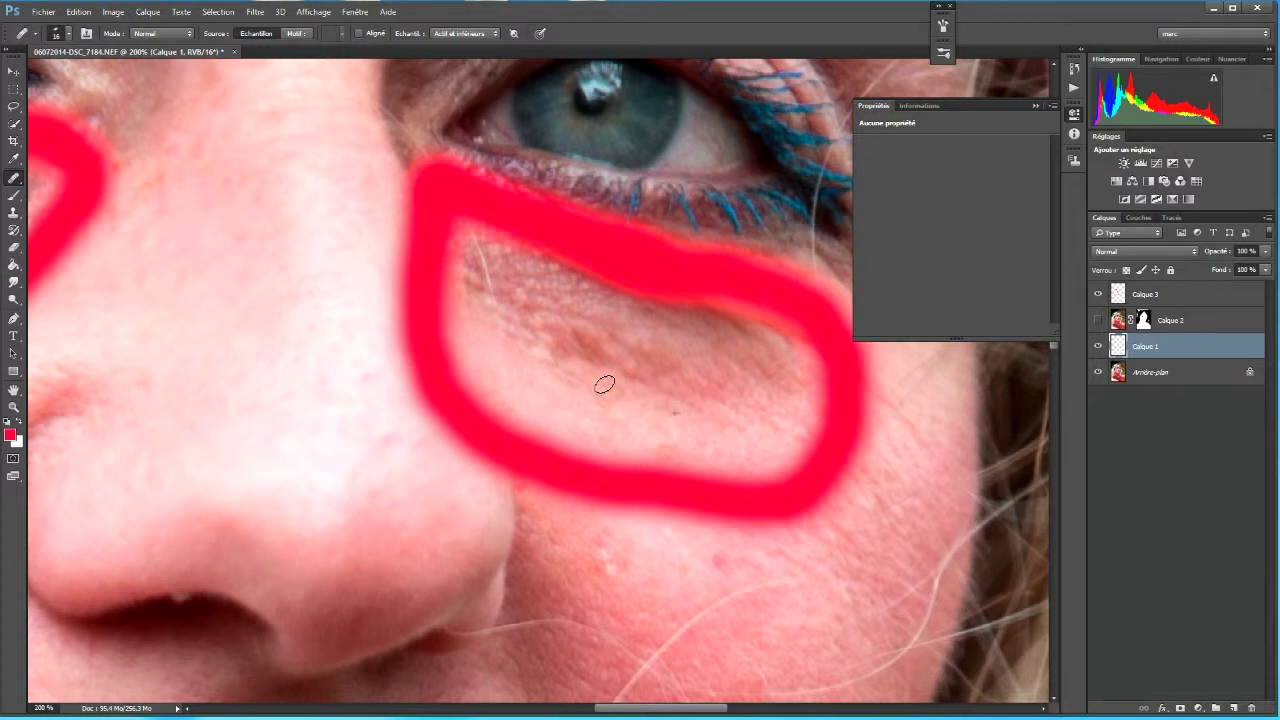
pyautogui.keyDown('alt'); pyautogui.click(532, 395); pyautogui.keyUp('alt')
pyautogui.moveTo(512, 334)
pyautogui.mouseDown()
pyautogui.moveTo(549, 353)
pyautogui.moveTo(561, 339)
pyautogui.moveTo(544, 315)
pyautogui.mouseUp()
pyautogui.keyDown('alt'); pyautogui.click(535, 371); pyautogui.keyUp('alt')
pyautogui.keyDown('alt'); pyautogui.click(605, 361); pyautogui.keyUp('alt')
pyautogui.keyDown('alt'); pyautogui.click(516, 333); pyautogui.keyUp('alt')
pyautogui.moveTo(468, 281); pyautogui.dragTo(500, 297)
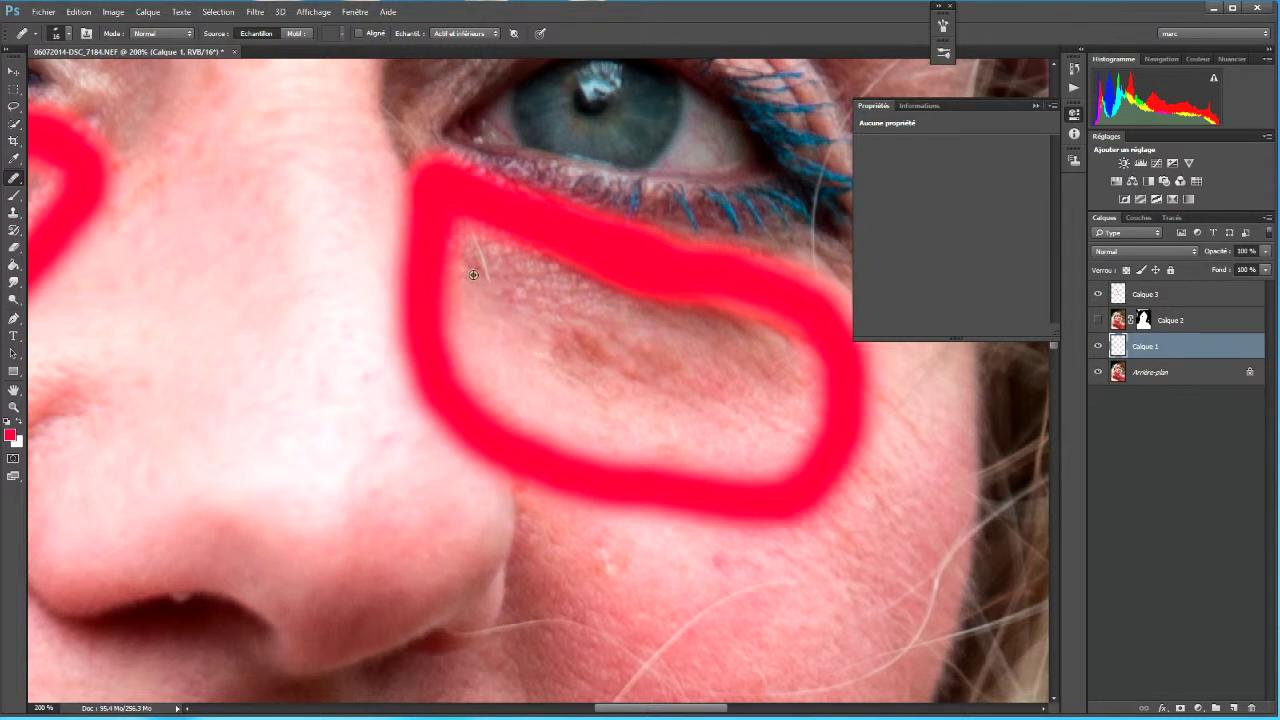
# - Heal the dark creases across the middle of the ringed area under that eye, resampling adjacent skin
pyautogui.moveTo(553, 332); pyautogui.dragTo(645, 374)
pyautogui.keyDown('alt'); pyautogui.click(551, 366); pyautogui.keyUp('alt')
pyautogui.moveTo(552, 334)
pyautogui.mouseDown()
pyautogui.moveTo(613, 364)
pyautogui.moveTo(574, 361)
pyautogui.moveTo(625, 402)
pyautogui.moveTo(659, 381)
pyautogui.moveTo(656, 367)
pyautogui.moveTo(725, 352)
pyautogui.mouseUp()
pyautogui.keyDown('alt'); pyautogui.click(531, 363); pyautogui.keyUp('alt')
pyautogui.keyDown('alt'); pyautogui.click(646, 404); pyautogui.keyUp('alt')
pyautogui.keyDown('alt'); pyautogui.click(638, 405); pyautogui.keyUp('alt')
pyautogui.keyDown('alt'); pyautogui.click(642, 393); pyautogui.keyUp('alt')
pyautogui.keyDown('alt'); pyautogui.click(654, 391); pyautogui.keyUp('alt')
pyautogui.keyDown('alt'); pyautogui.click(687, 388); pyautogui.keyUp('alt')
pyautogui.moveTo(640, 315); pyautogui.dragTo(676, 326)
pyautogui.keyDown('alt'); pyautogui.click(605, 307); pyautogui.keyUp('alt')
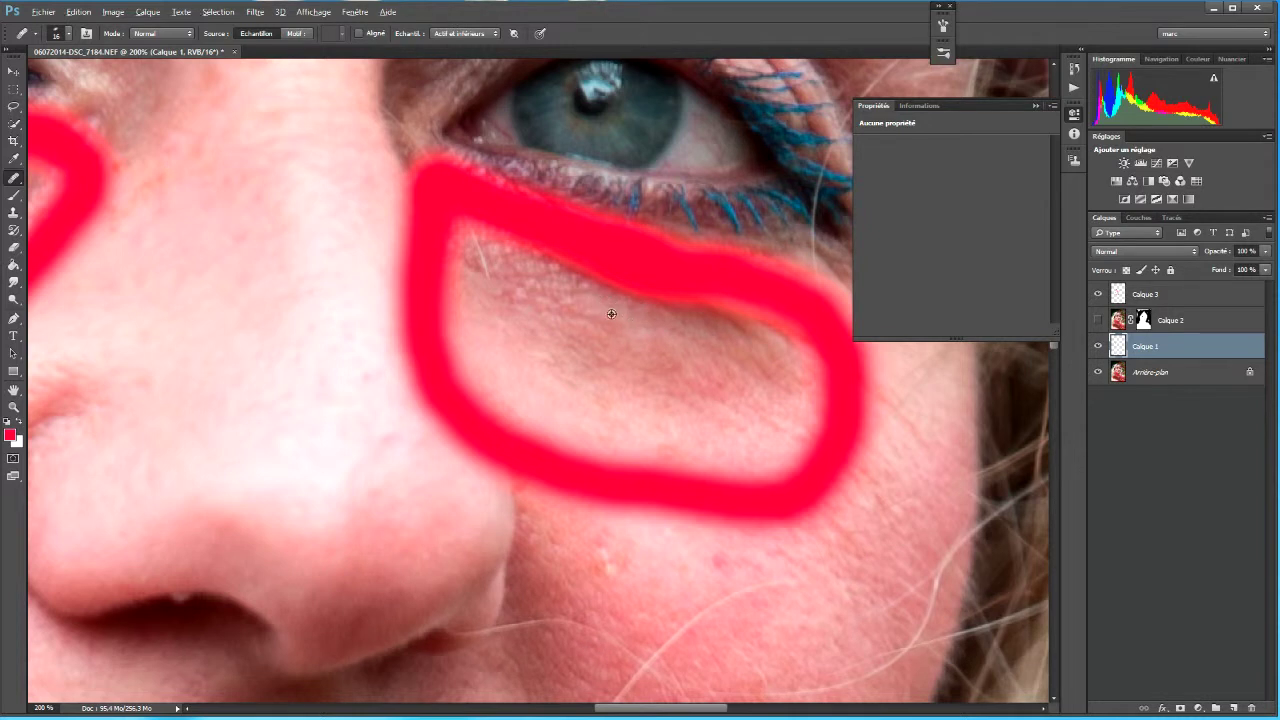
# - Even out the outer and lower parts of the ringed under-eye area with Healing Brush strokes
pyautogui.moveTo(697, 350); pyautogui.dragTo(789, 402)
pyautogui.keyDown('alt'); pyautogui.click(661, 375); pyautogui.keyUp('alt')
pyautogui.keyDown('alt'); pyautogui.click(722, 380); pyautogui.keyUp('alt')
pyautogui.keyDown('alt'); pyautogui.click(721, 420); pyautogui.keyUp('alt')
pyautogui.moveTo(695, 371)
pyautogui.mouseDown()
pyautogui.moveTo(749, 391)
pyautogui.moveTo(714, 411)
pyautogui.moveTo(735, 424)
pyautogui.mouseUp()
pyautogui.keyDown('alt'); pyautogui.click(667, 406); pyautogui.keyUp('alt')
pyautogui.keyDown('alt'); pyautogui.click(657, 409); pyautogui.keyUp('alt')
pyautogui.moveTo(680, 389); pyautogui.dragTo(729, 403)
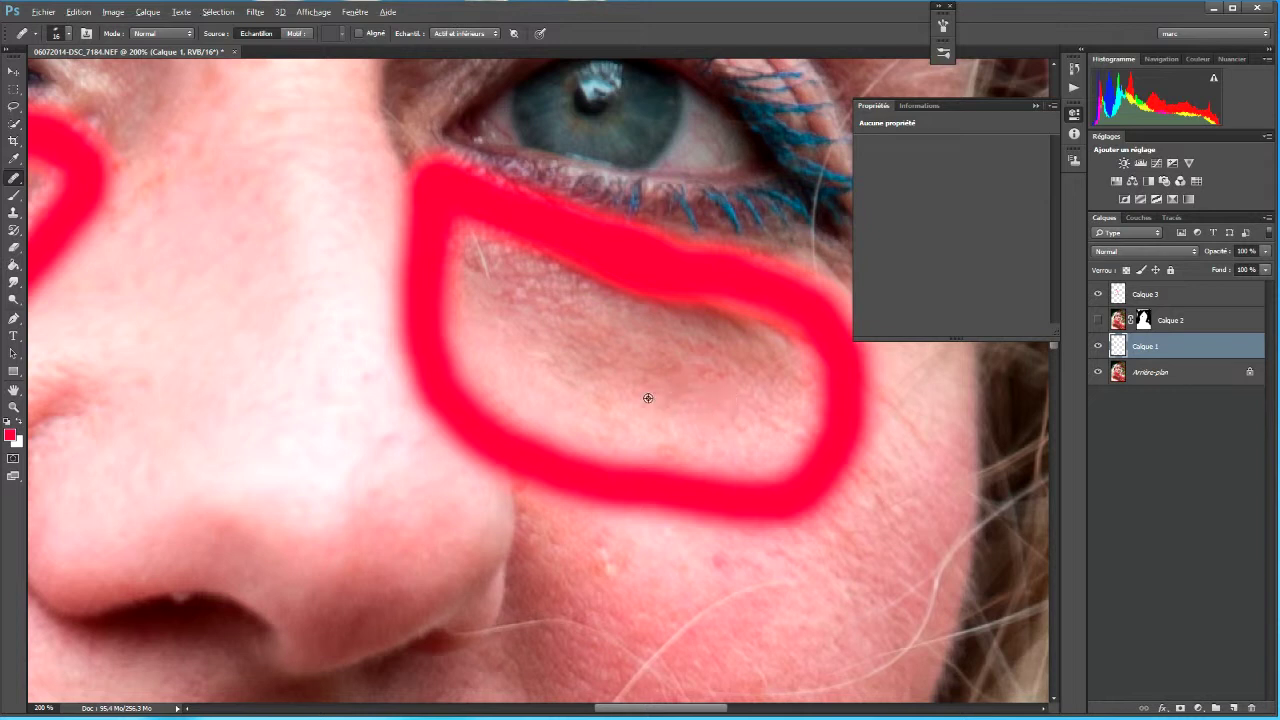
pyautogui.keyDown('alt'); pyautogui.click(672, 403); pyautogui.keyUp('alt')
pyautogui.moveTo(656, 362); pyautogui.dragTo(720, 384)
# - Heal the small blemishes on the cheek just below the ring, beside the nose
pyautogui.keyDown('alt'); pyautogui.click(685, 563); pyautogui.keyUp('alt')
pyautogui.moveTo(725, 566); pyautogui.dragTo(713, 560)
pyautogui.keyDown('alt'); pyautogui.click(678, 572); pyautogui.keyUp('alt')
pyautogui.moveTo(614, 560)
pyautogui.mouseDown()
pyautogui.moveTo(602, 562)
pyautogui.moveTo(632, 568)
pyautogui.mouseUp()
pyautogui.keyDown('alt'); pyautogui.click(640, 562); pyautogui.keyUp('alt')
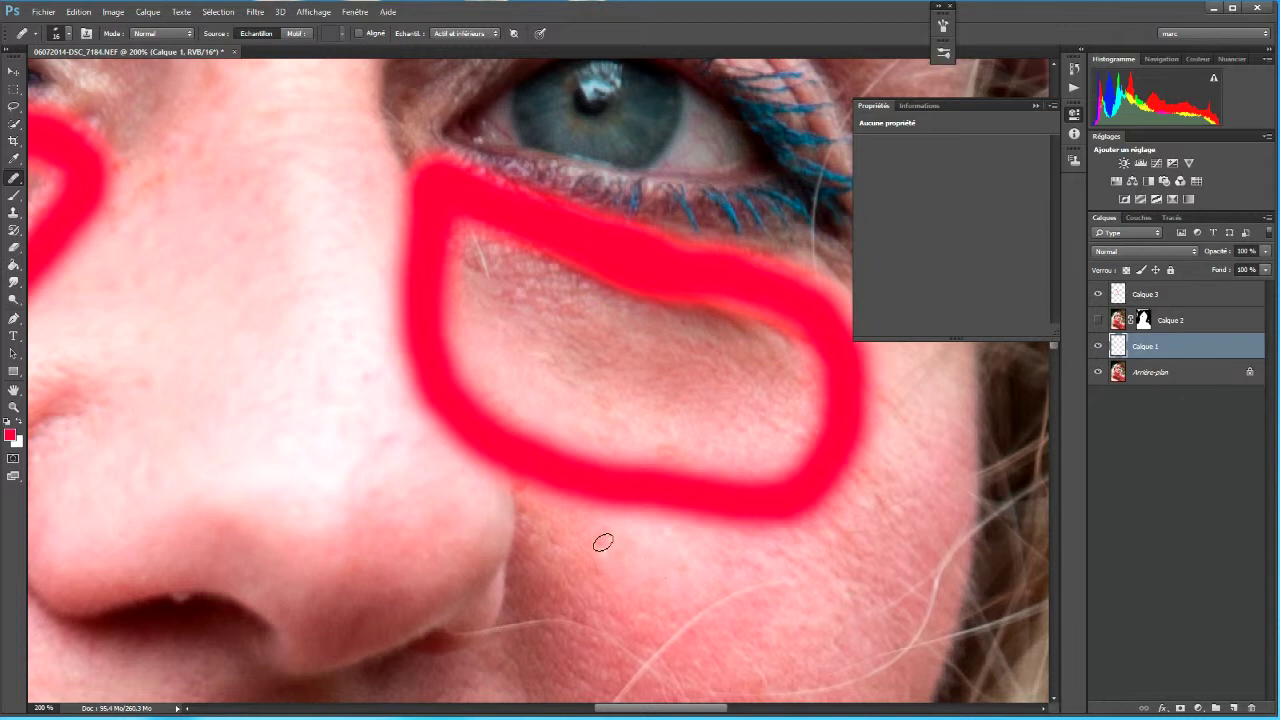
pyautogui.keyDown('alt'); pyautogui.click(658, 544); pyautogui.keyUp('alt')
pyautogui.keyDown('alt'); pyautogui.click(617, 558); pyautogui.keyUp('alt')
pyautogui.moveTo(546, 542)
pyautogui.mouseDown()
pyautogui.moveTo(561, 549)
pyautogui.moveTo(553, 566)
pyautogui.mouseUp()
pyautogui.keyDown('alt'); pyautogui.click(630, 556); pyautogui.keyUp('alt')
pyautogui.keyDown('alt'); pyautogui.click(632, 565); pyautogui.keyUp('alt')
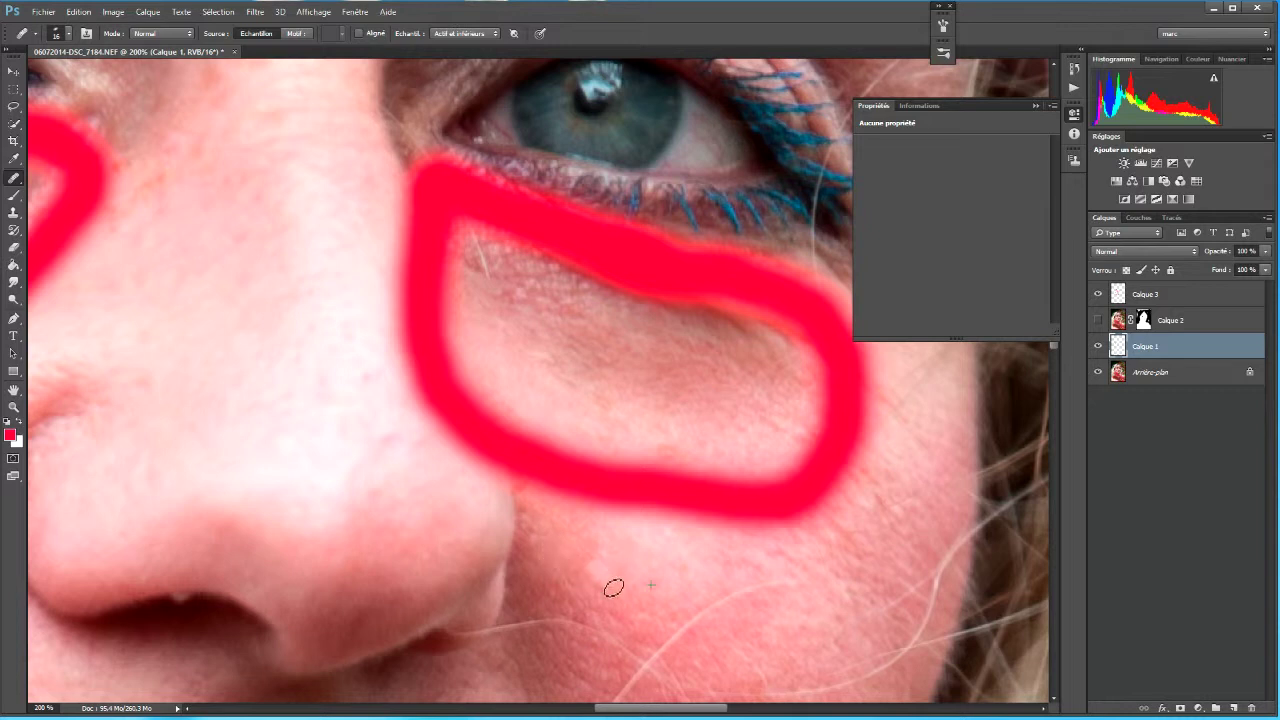
# - Delete the smoothed Calque 2 layer and hide the Calque 3 layer with the red marks
pyautogui.moveTo(829, 623); pyautogui.dragTo(718, 348)
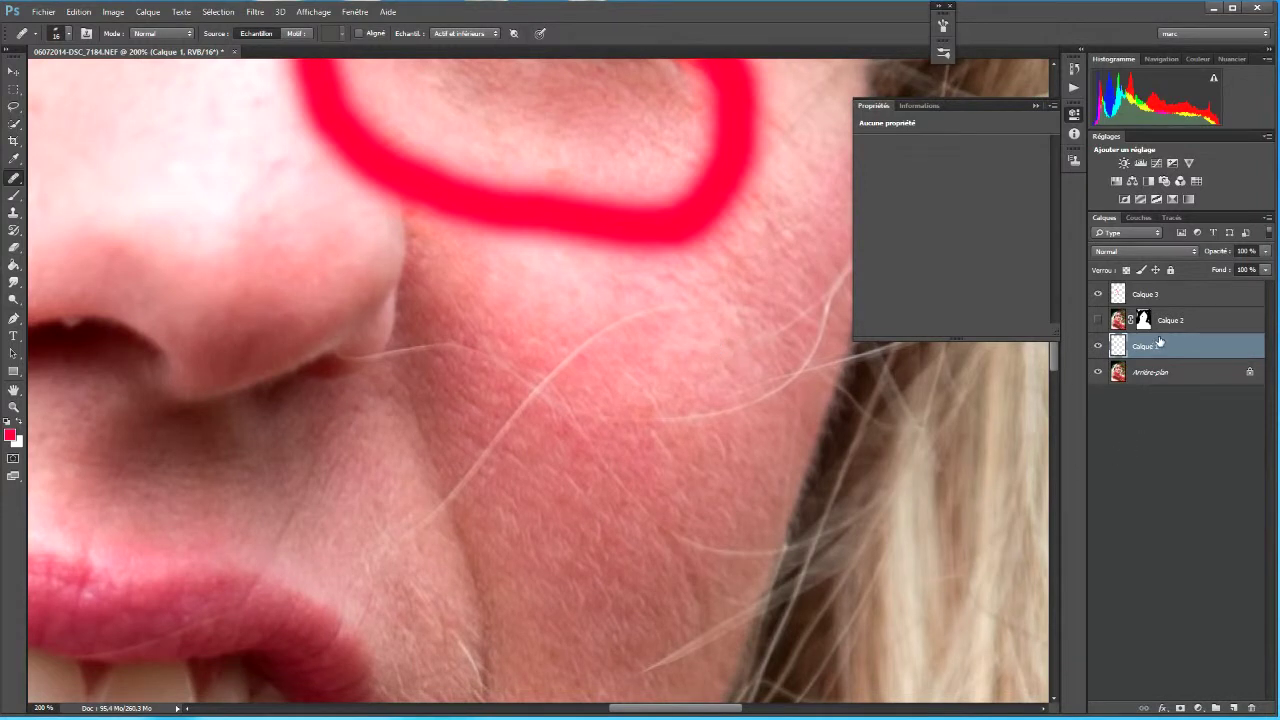
pyautogui.moveTo(1190, 320); pyautogui.dragTo(1253, 707)
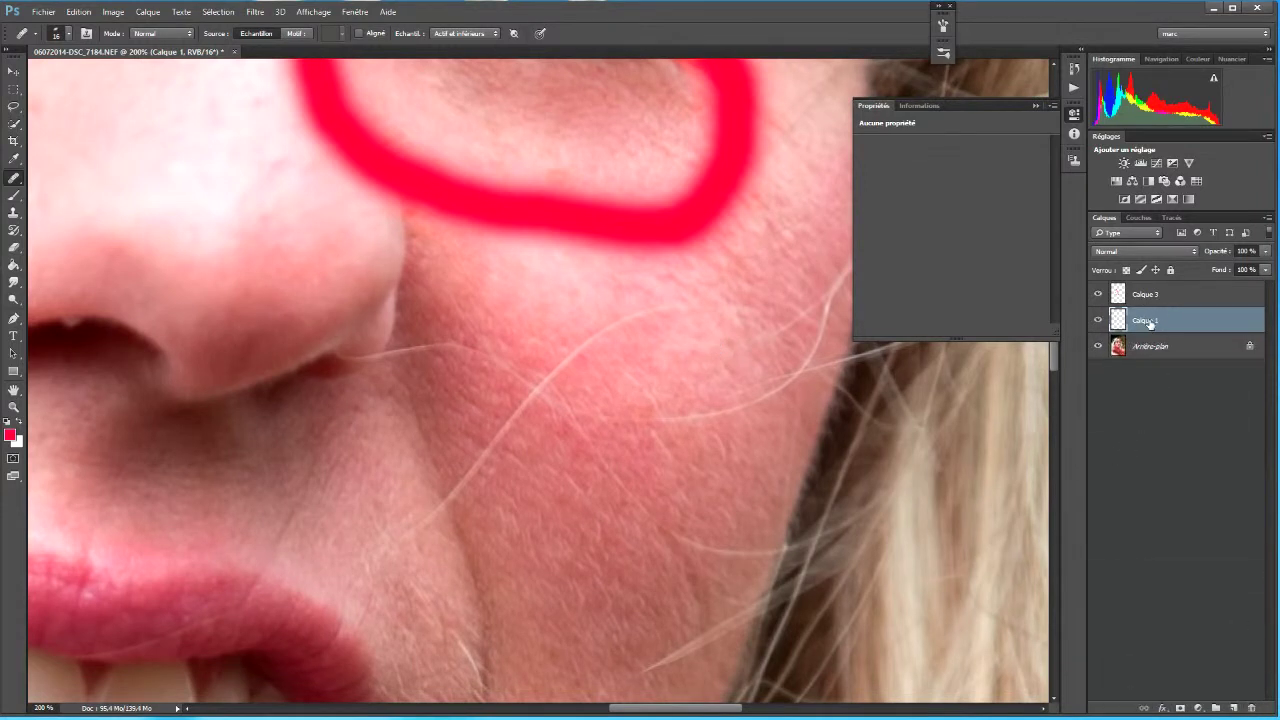
pyautogui.click(1097, 294)
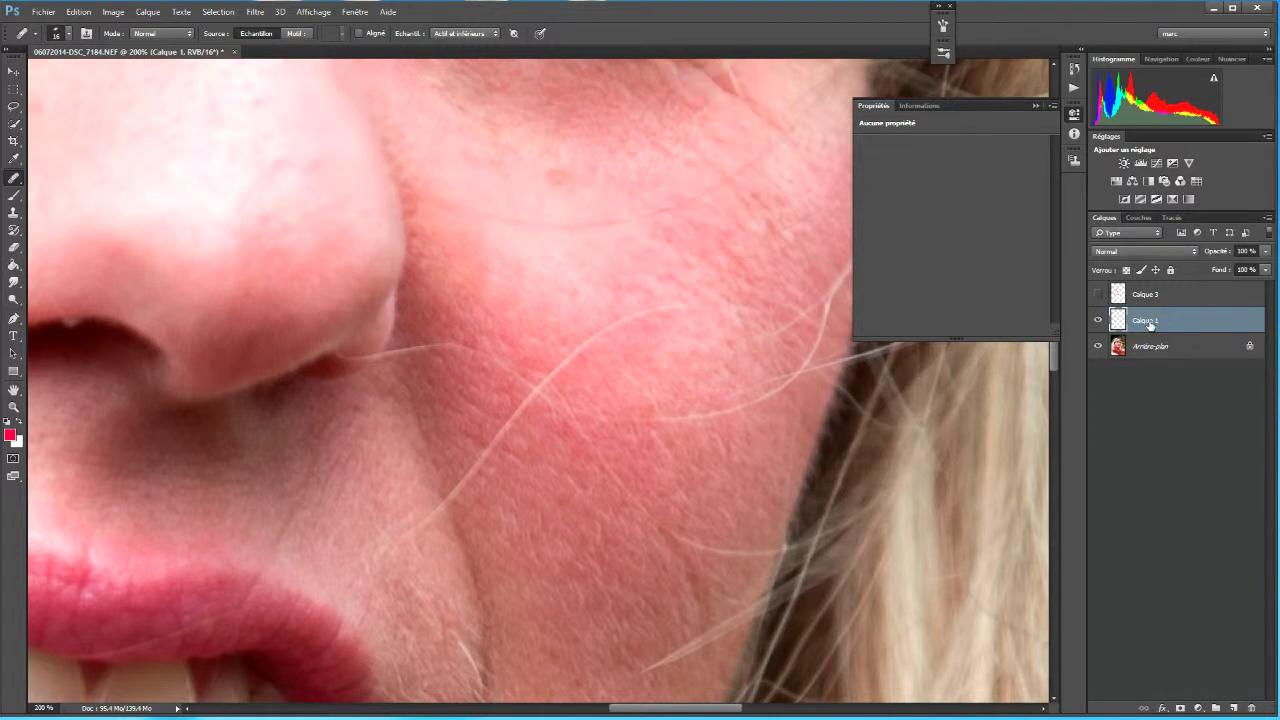
# - Stamp the visible layers into a new layer above Calque 1 and open the Topaz Clean 3 filter on it
pyautogui.hotkey('ctrl', 'shift', 'alt', 'e')
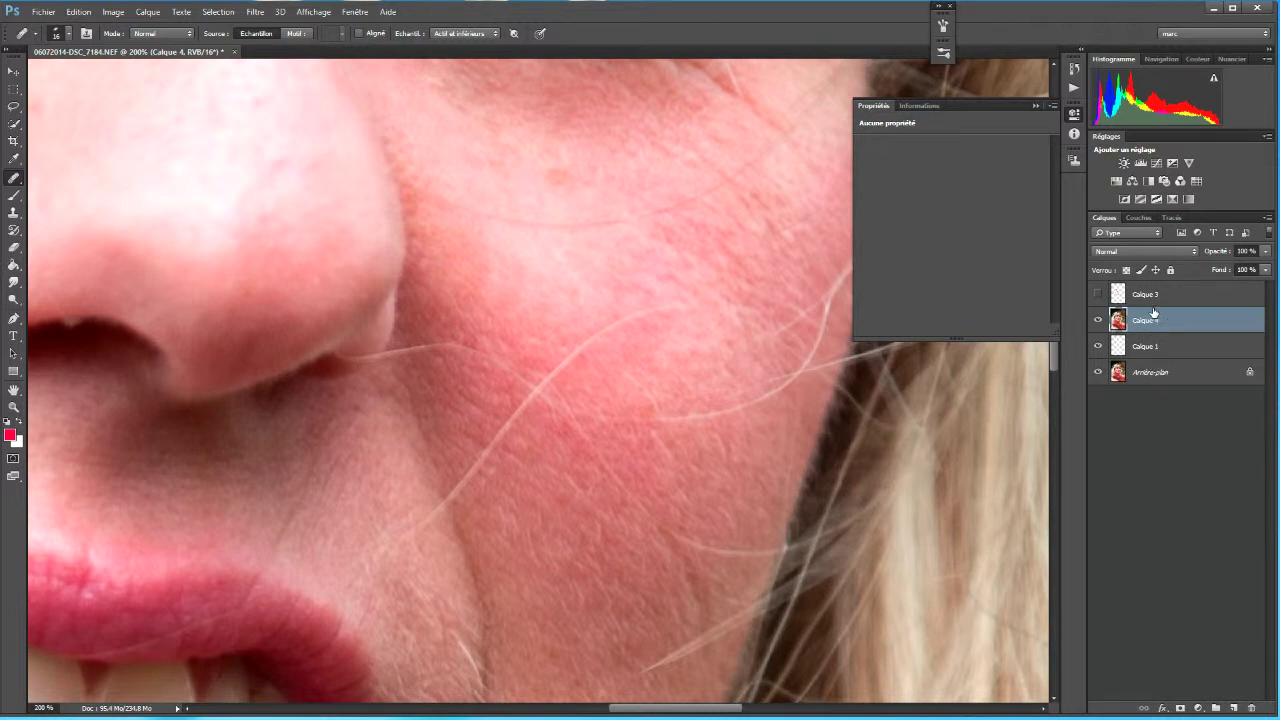
pyautogui.click(255, 12)
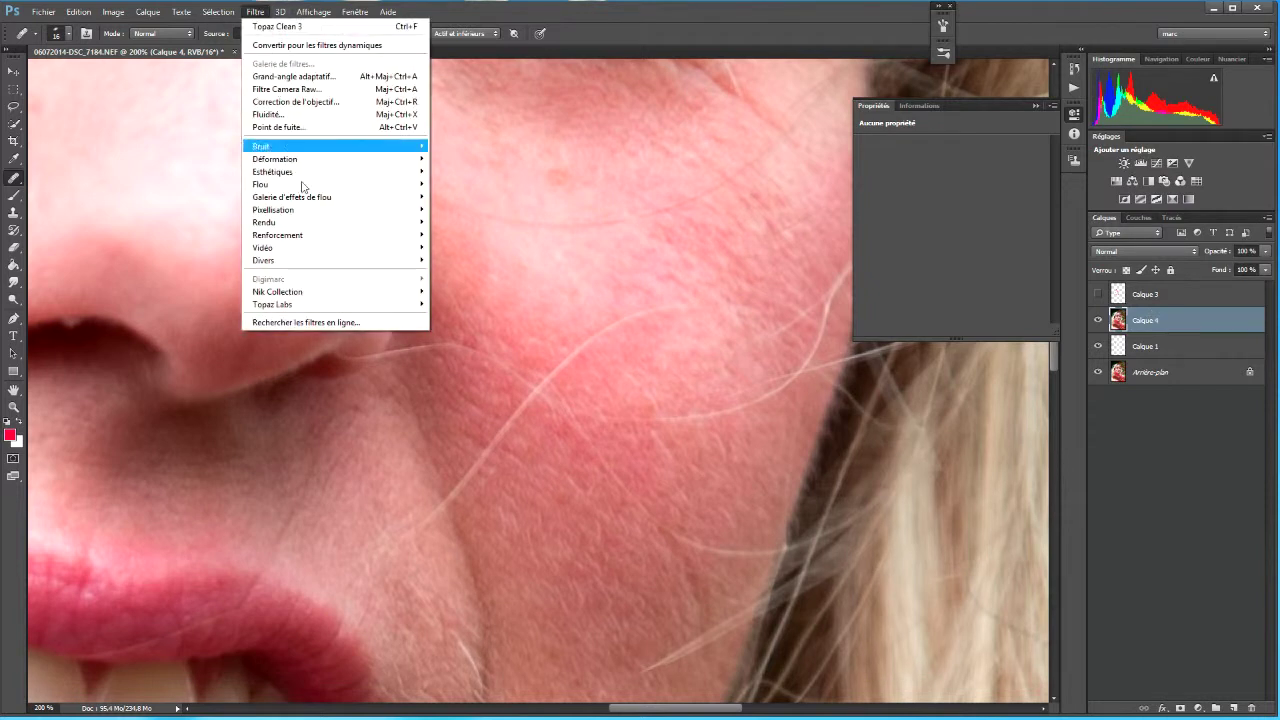
pyautogui.moveTo(300, 306)
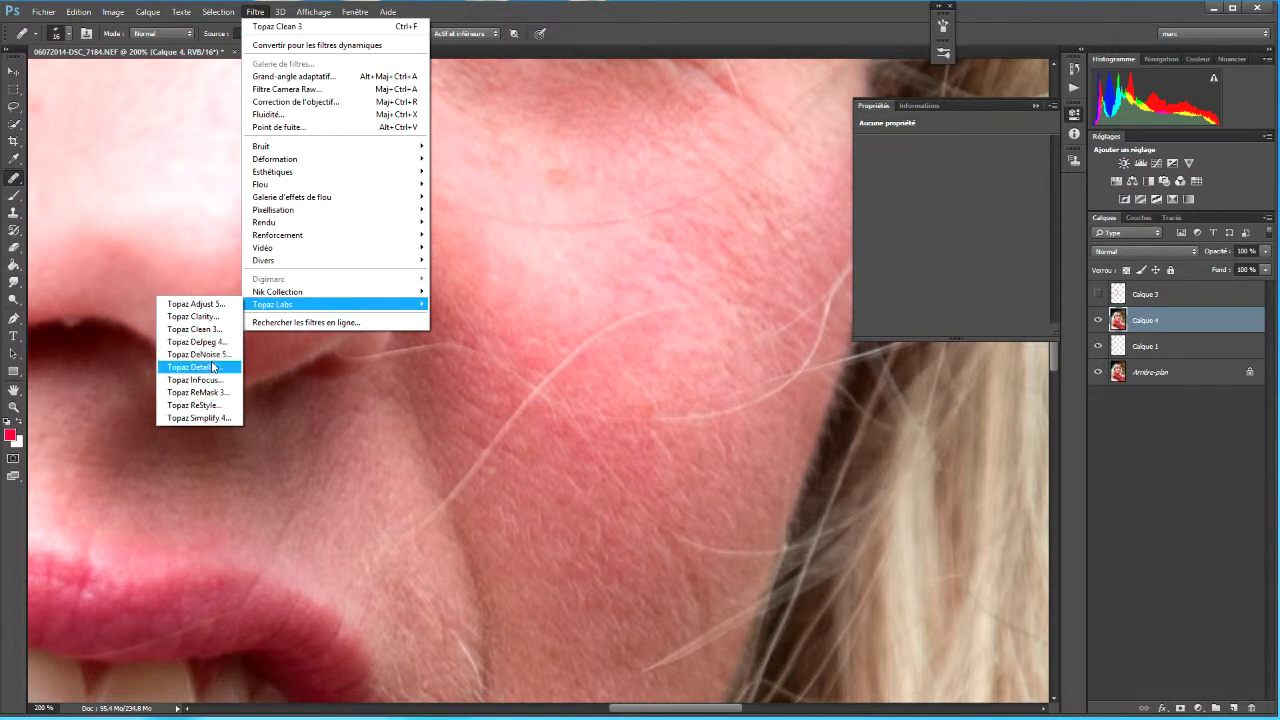
pyautogui.click(211, 330)
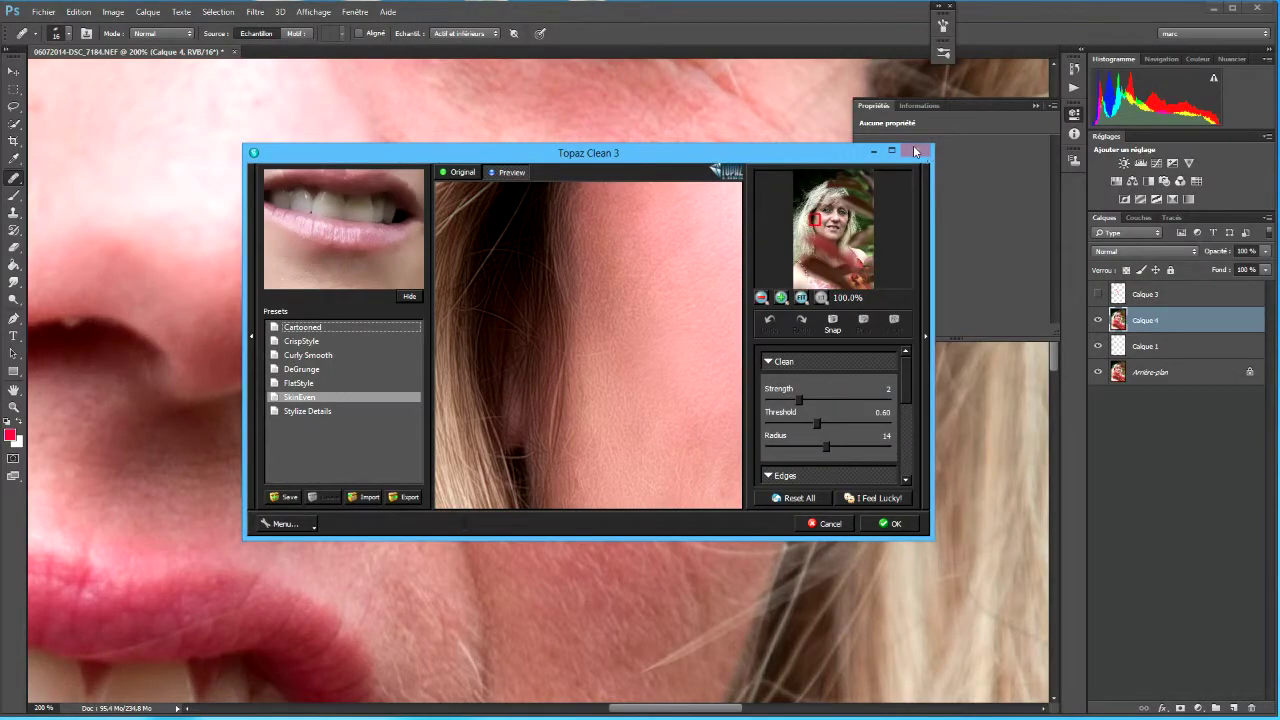
# - Enlarge the Topaz Clean 3 window to fill the screen and select the Stylize Details preset
pyautogui.moveTo(873, 144); pyautogui.dragTo(873, 3)
pyautogui.moveTo(932, 200); pyautogui.dragTo(1262, 215)
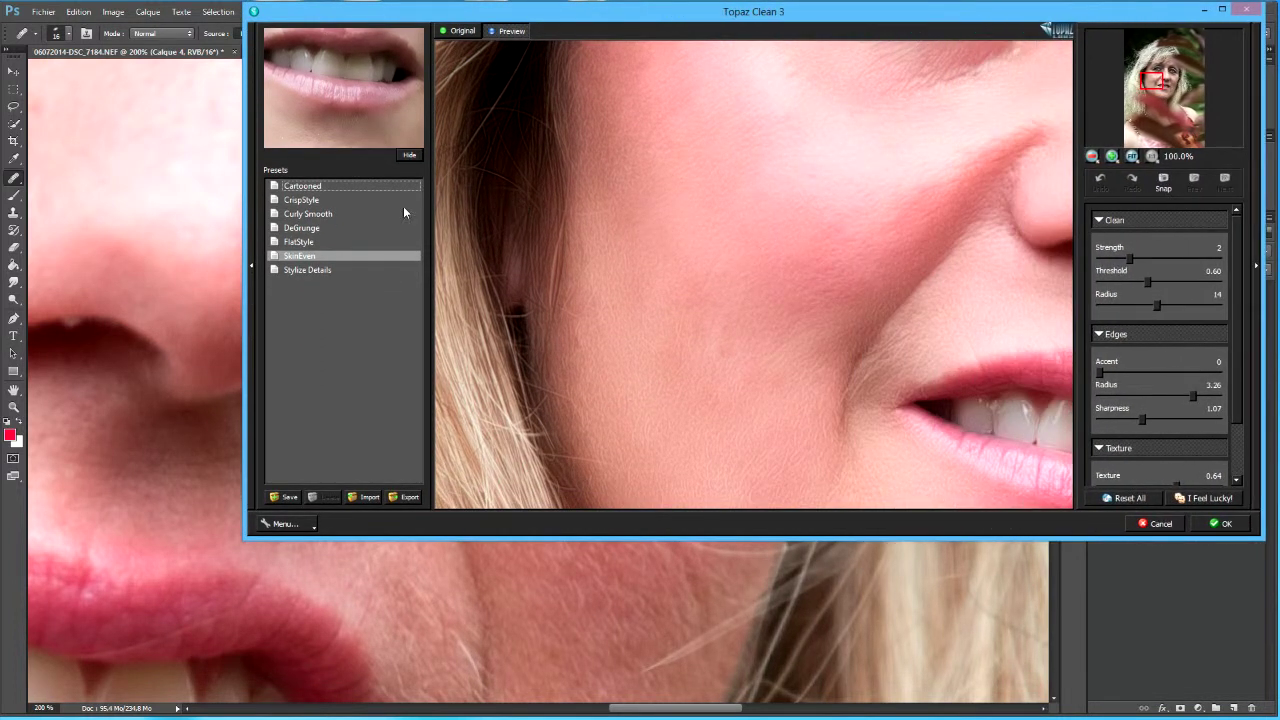
pyautogui.click(320, 228)
pyautogui.moveTo(245, 240); pyautogui.dragTo(7, 232)
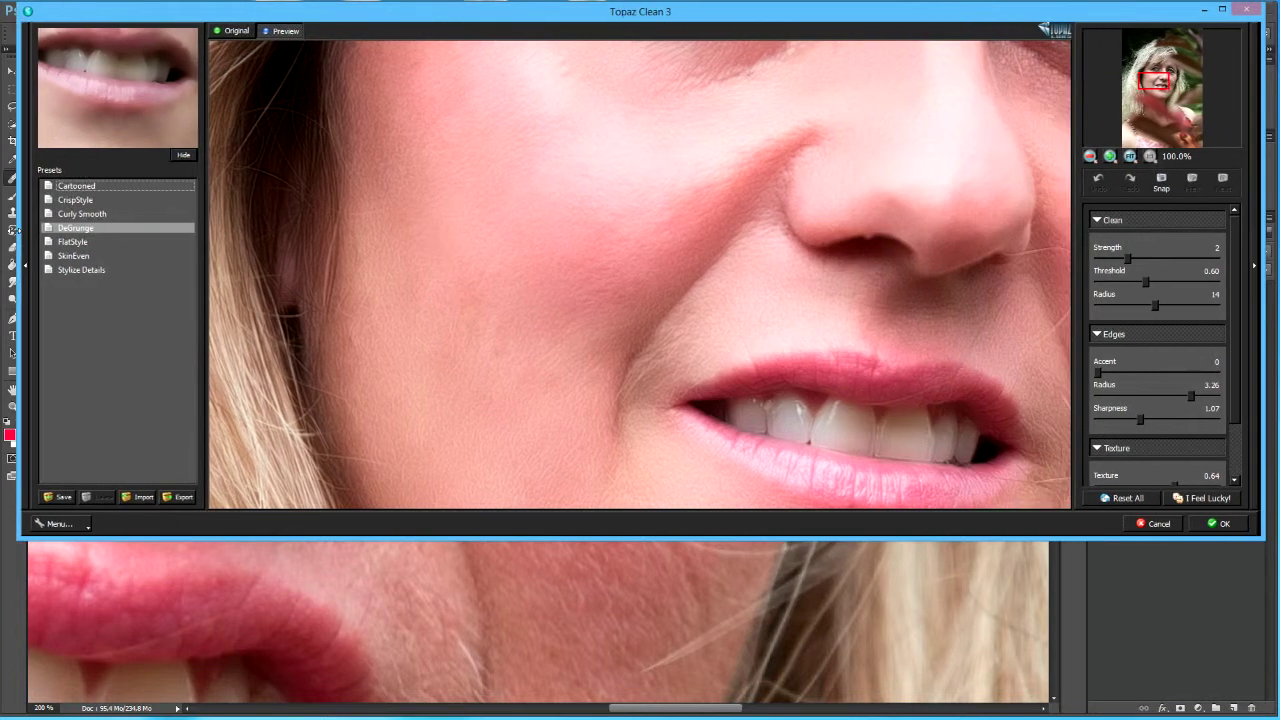
pyautogui.click(72, 270)
pyautogui.moveTo(546, 537); pyautogui.dragTo(552, 712)
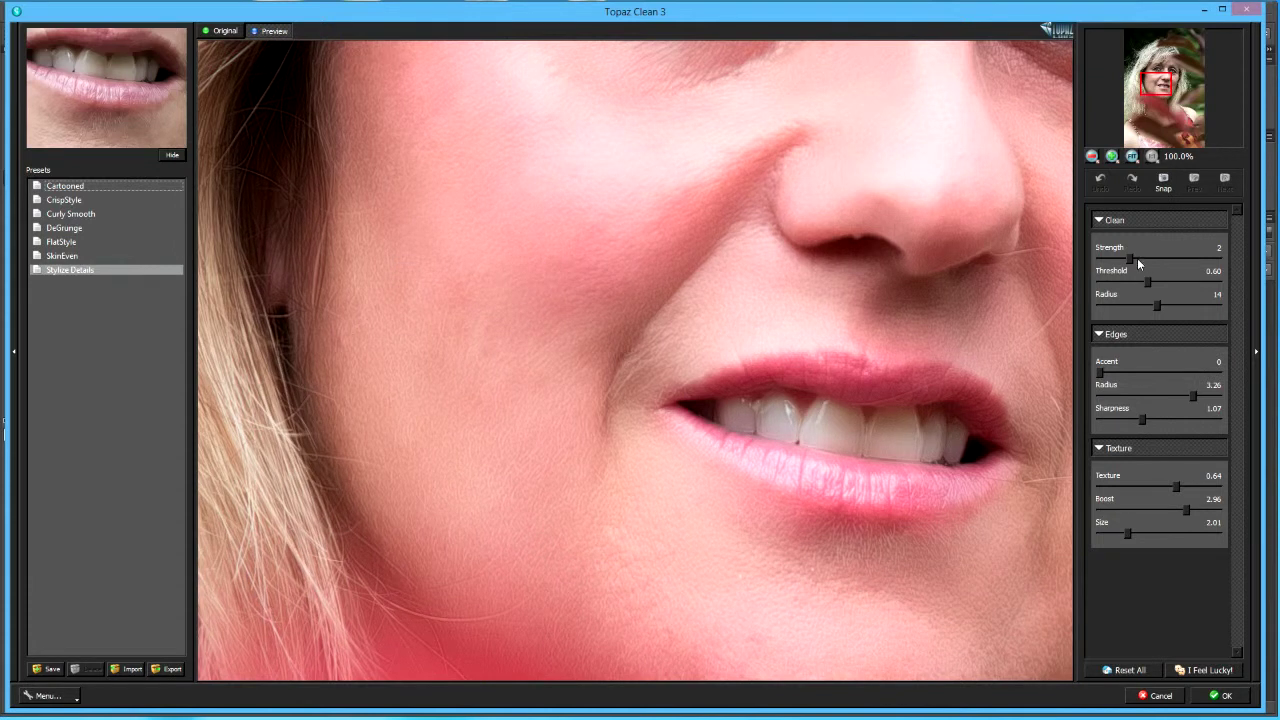
# - Set Texture to 0.59, Accent to 1 and Sharpness to 1.37, increase the Clean strength, and apply the filter
pyautogui.moveTo(1174, 486); pyautogui.dragTo(1168, 486)
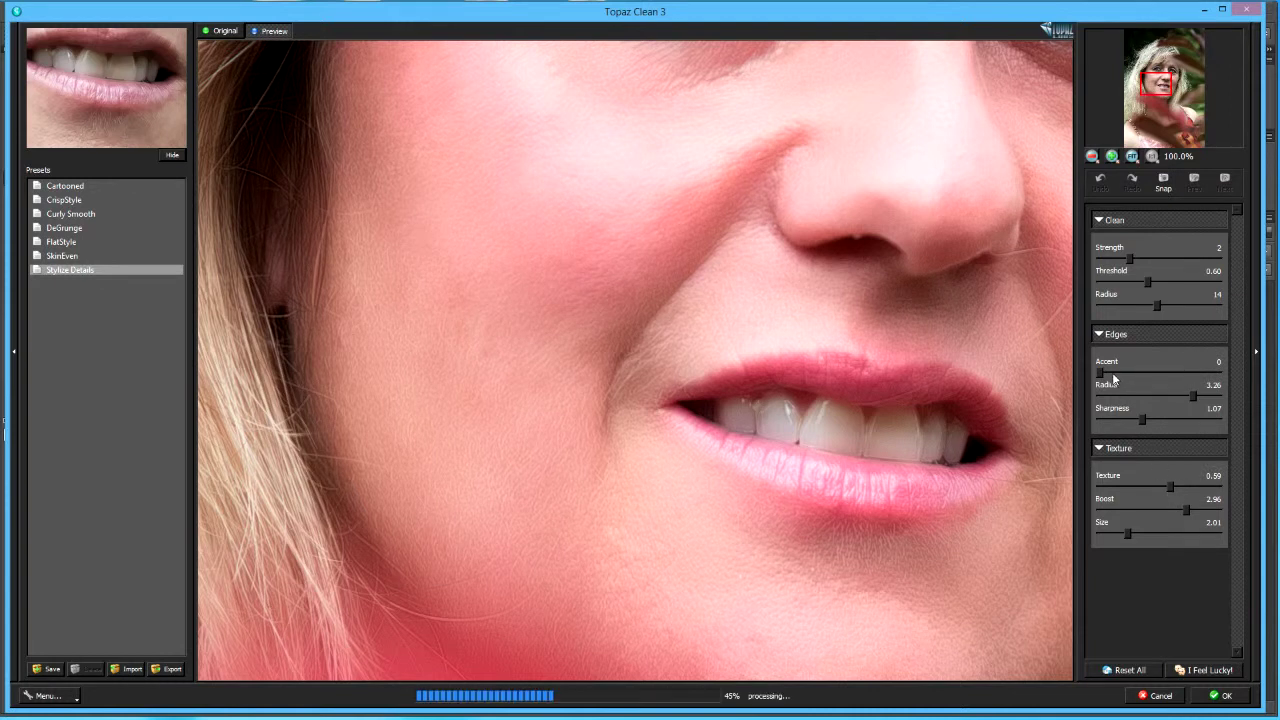
pyautogui.moveTo(1100, 373); pyautogui.dragTo(1142, 372)
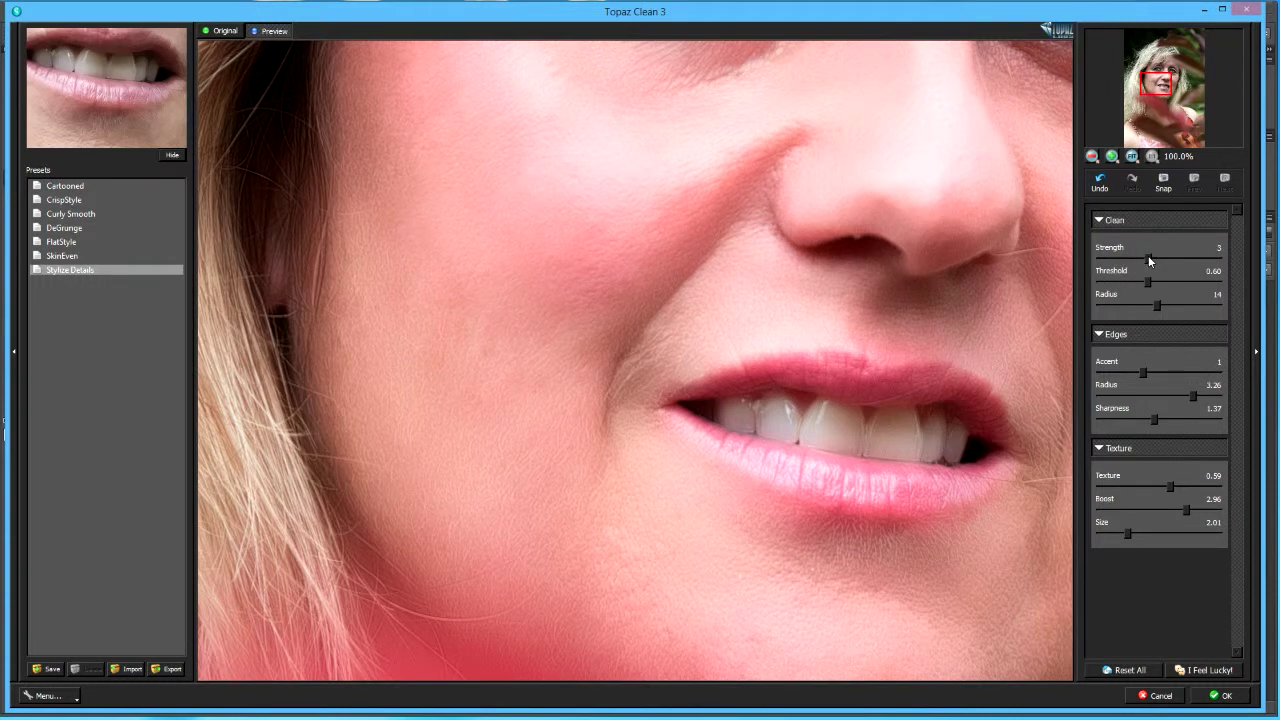
pyautogui.moveTo(1174, 259); pyautogui.dragTo(1161, 284)
pyautogui.click(1229, 697)
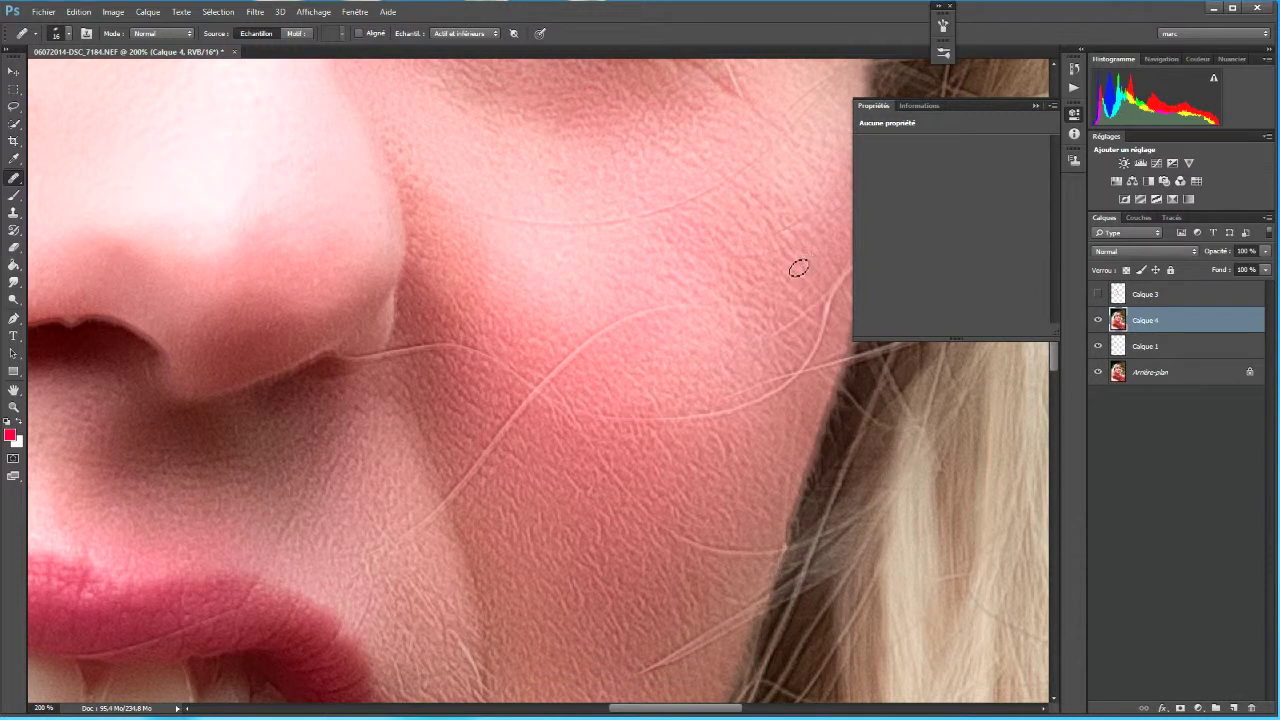
# - Lower the opacity of the filtered Calque 4 layer to 51 %
pyautogui.hotkey('ctrl', '0')
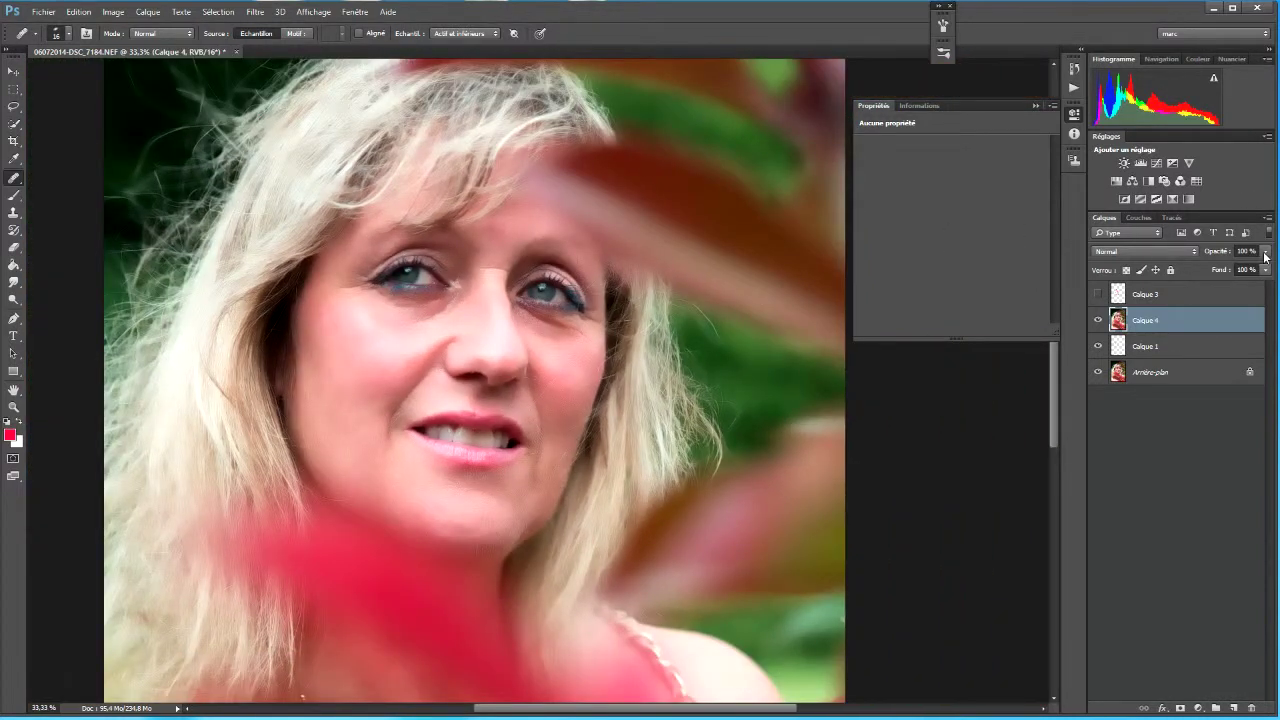
pyautogui.click(1265, 256)
pyautogui.moveTo(1266, 270); pyautogui.dragTo(1240, 270)
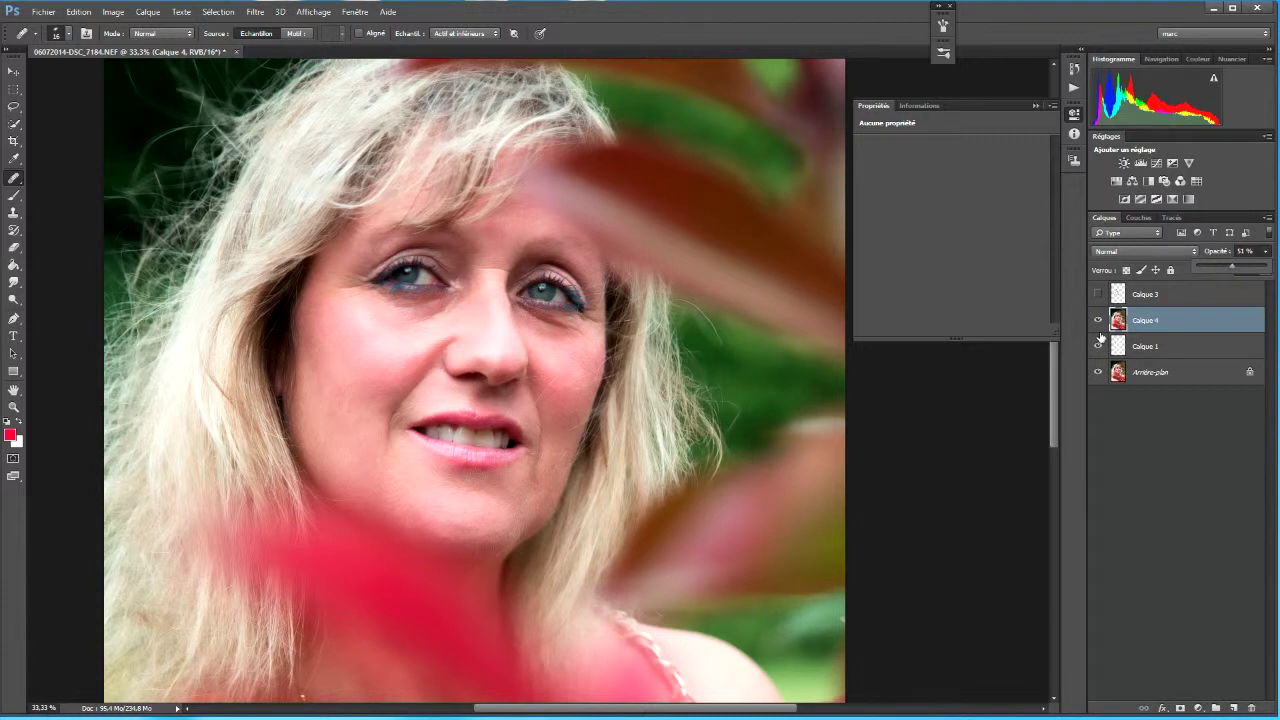
# - Group Calque 4 and Calque 1, and toggle the group's visibility to compare the retouch with the original
pyautogui.click(1147, 349)
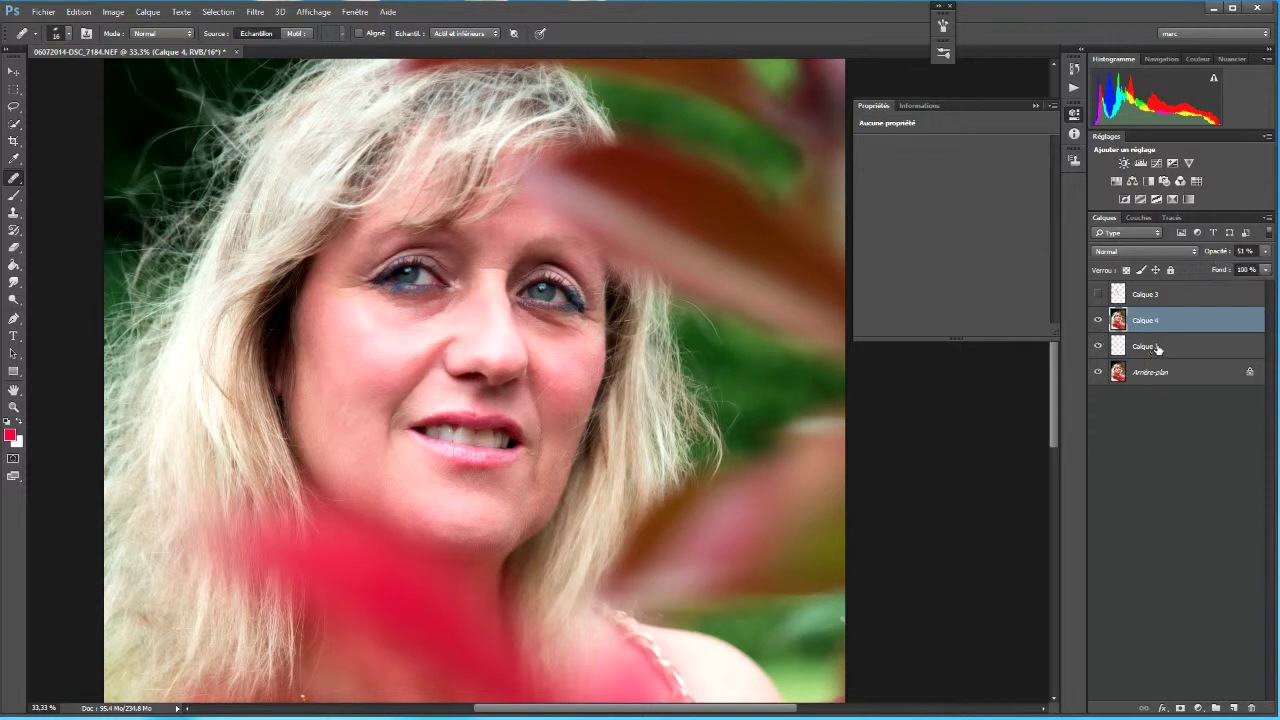
pyautogui.keyDown('ctrl'); pyautogui.click(1147, 349); pyautogui.keyUp('ctrl')
pyautogui.moveTo(1212, 331); pyautogui.dragTo(1235, 707)
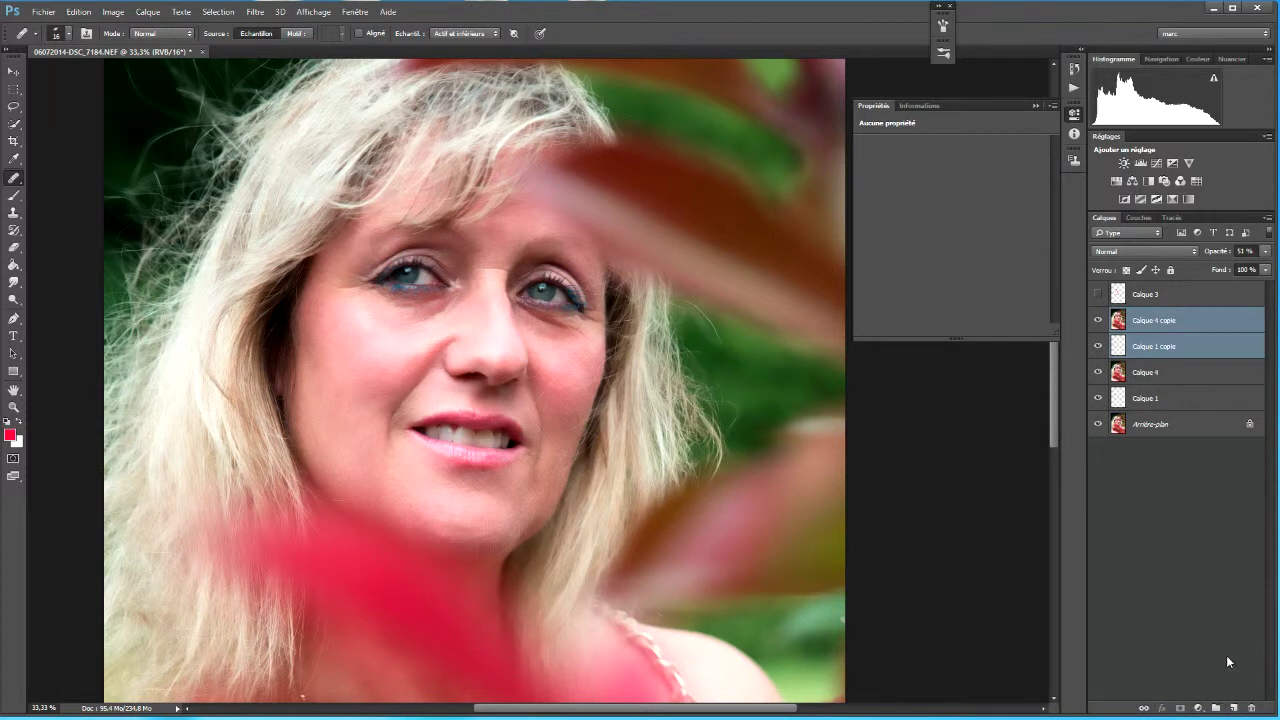
pyautogui.hotkey('ctrl', 'z')
pyautogui.moveTo(1211, 342); pyautogui.dragTo(1216, 707)
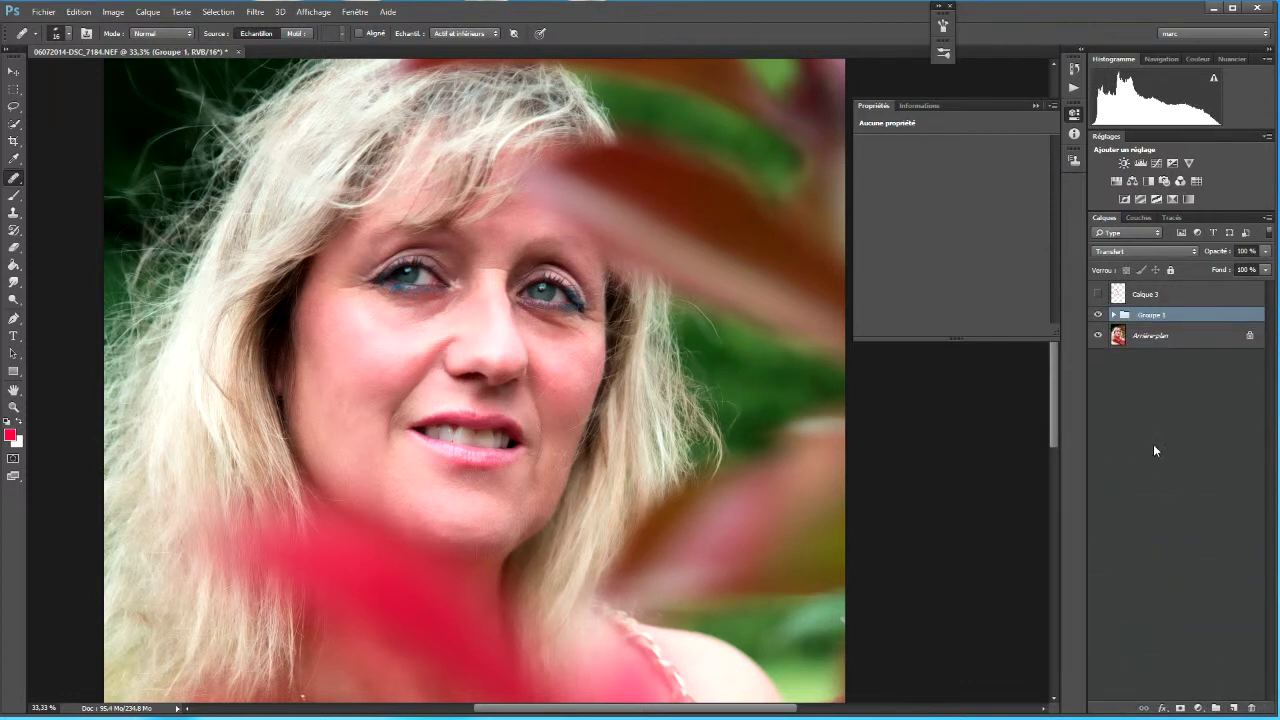
pyautogui.click(1099, 315)
pyautogui.click(1099, 315)
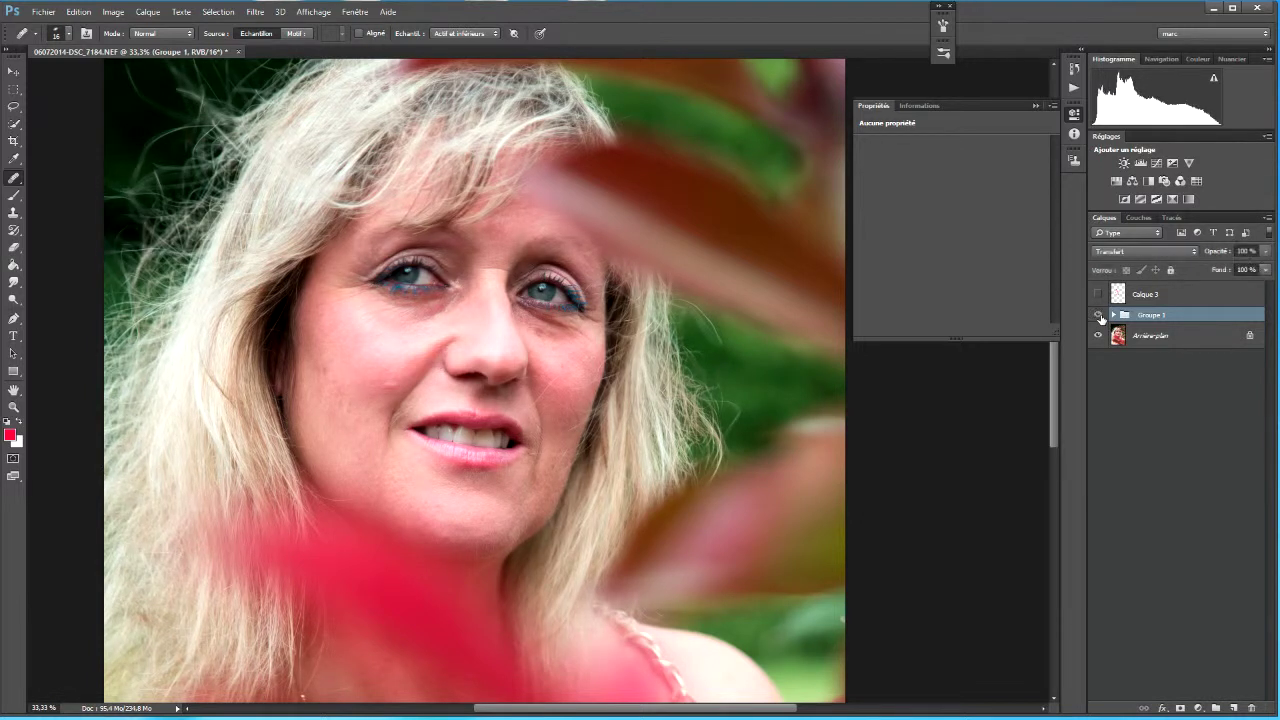